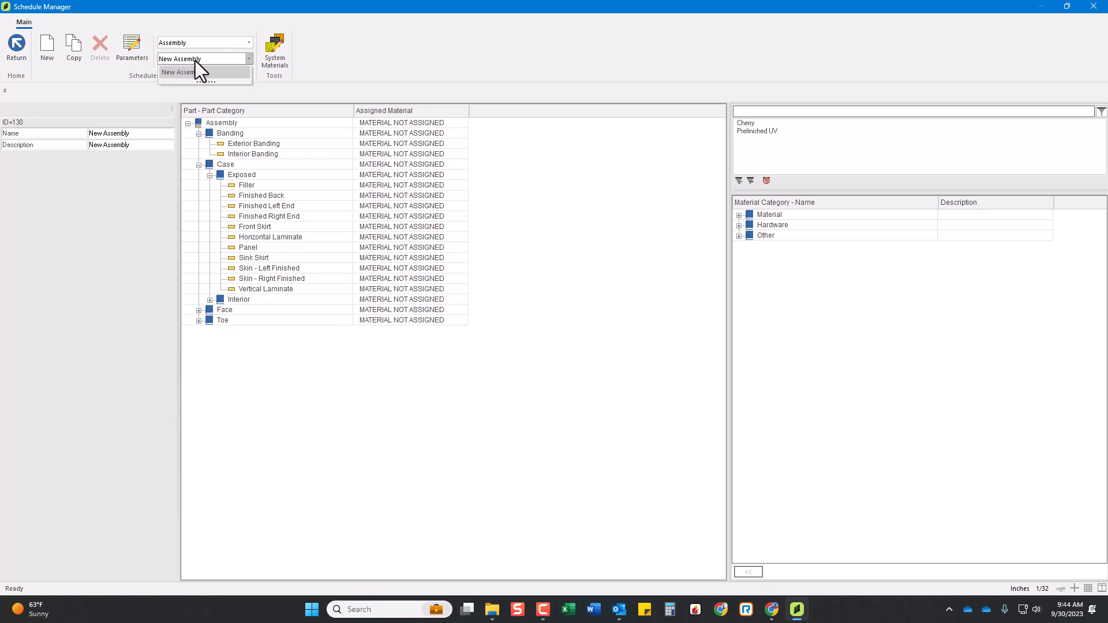
left_click(199, 44)
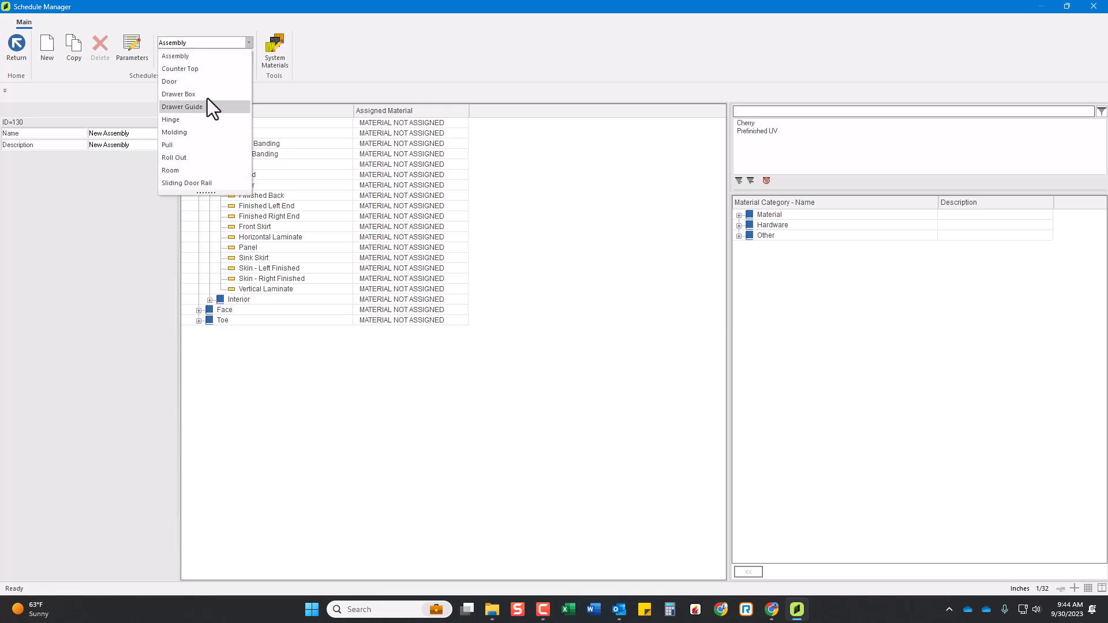
left_click(188, 50)
left_click(190, 42)
left_click(333, 49)
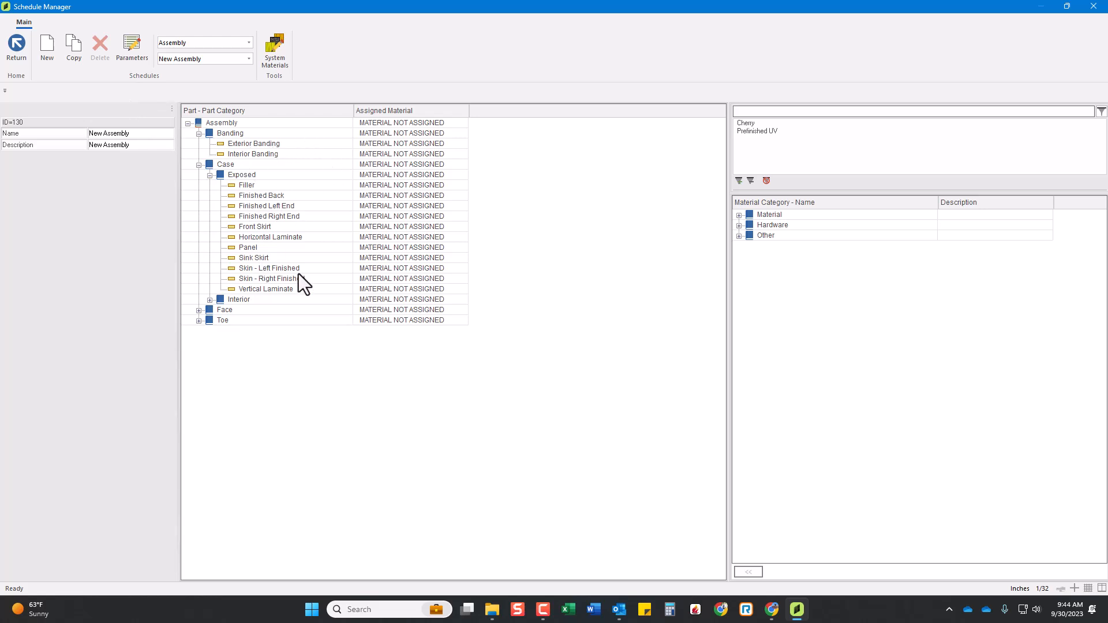
- Rename the new assembly schedule to Cherry/Prefinished UV, clear its description, and keep that schedule selected
left_click(113, 136)
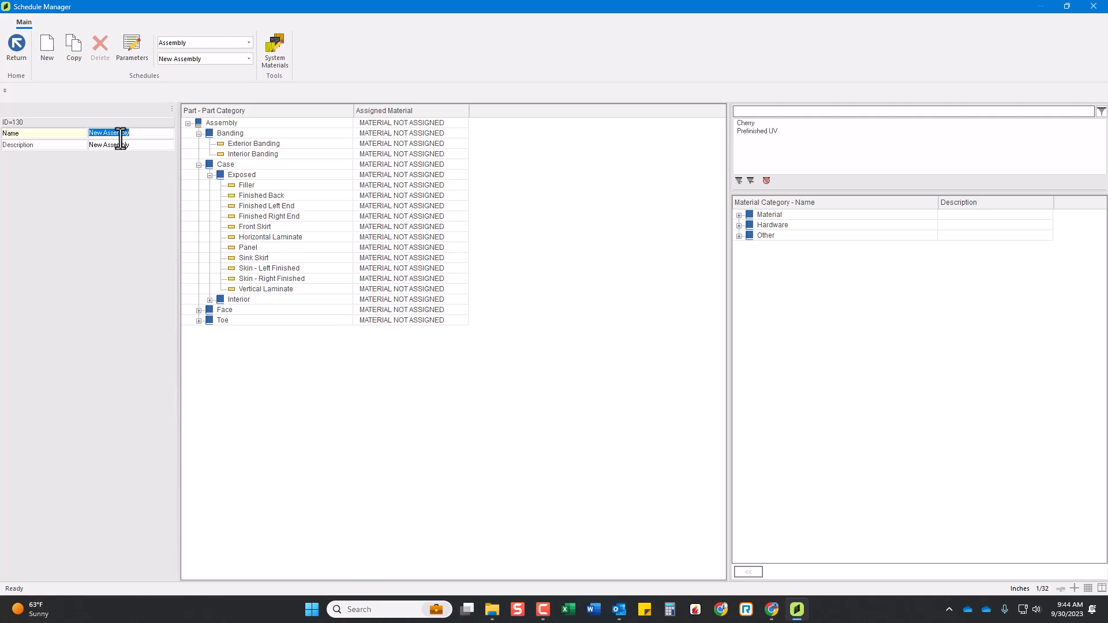
type("Exterior/Interior")
left_click(70, 132)
type("Cherry/Prefinished UV")
key("Return")
key("Tab")
key("Delete")
key("Return")
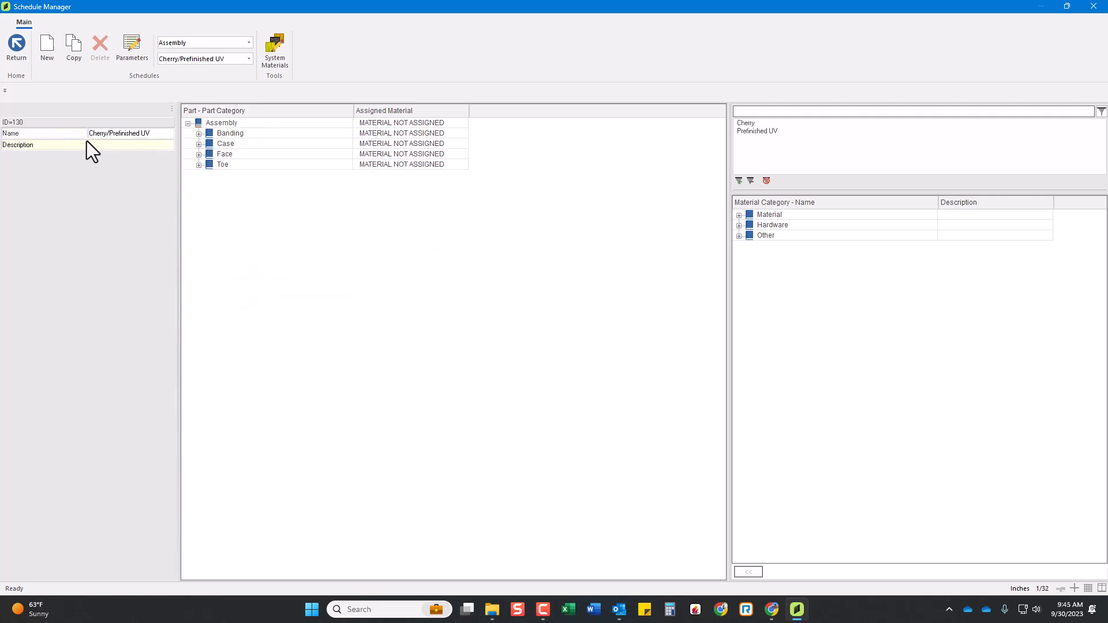
left_click(134, 137)
left_click(119, 146)
left_click(223, 59)
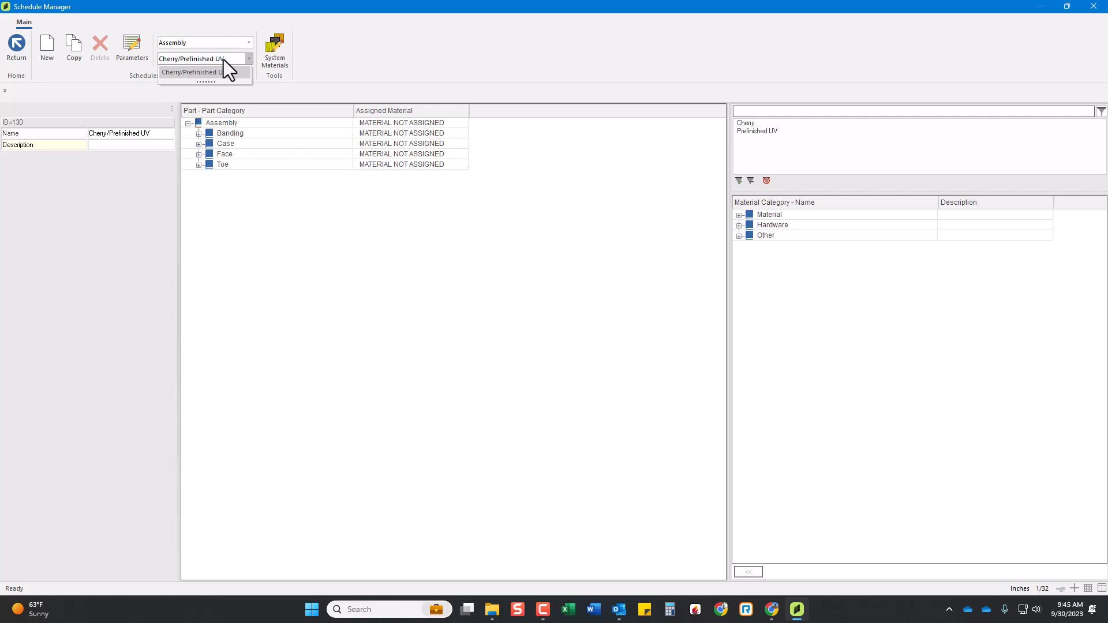
left_click(234, 73)
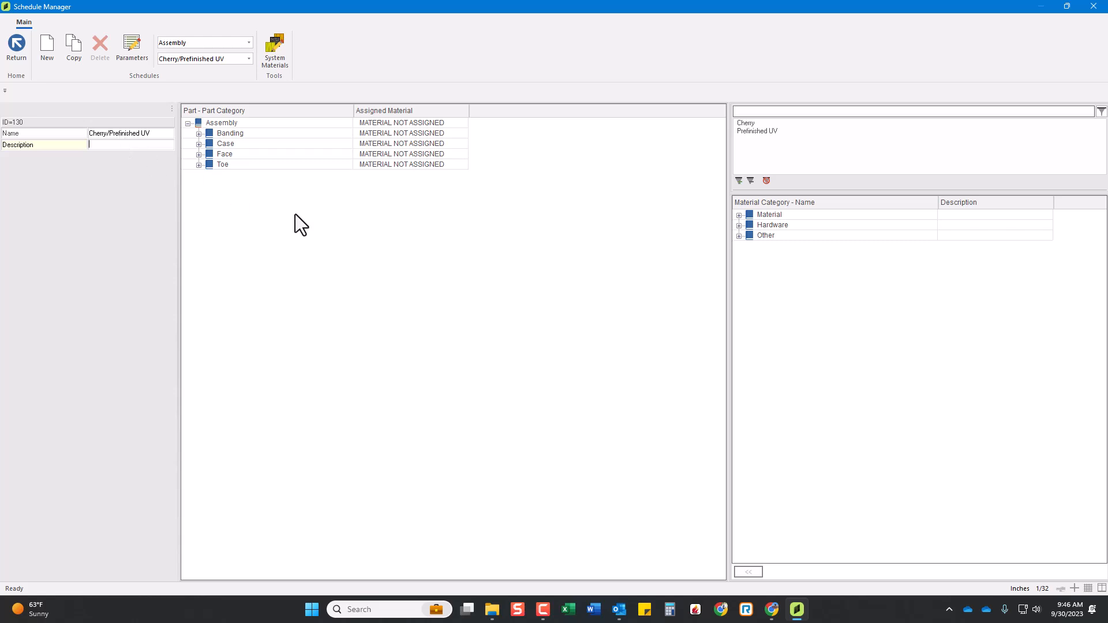
- Expand the Banding part category and the Exposed and Interior groups under Case, and list the Panel Stock materials
left_click(339, 235)
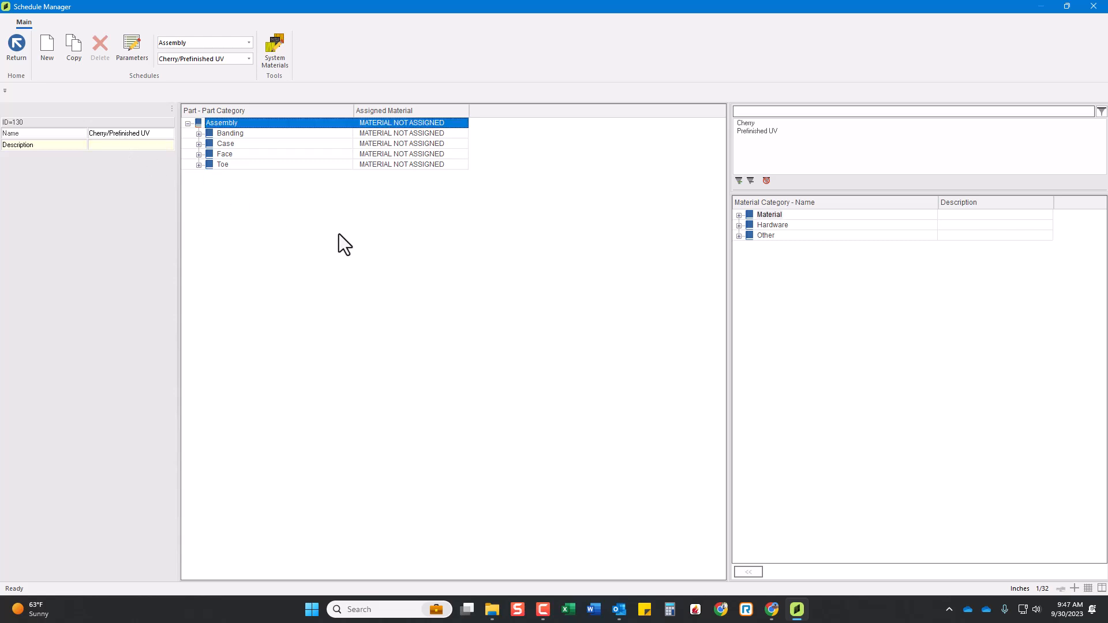
left_click(199, 134)
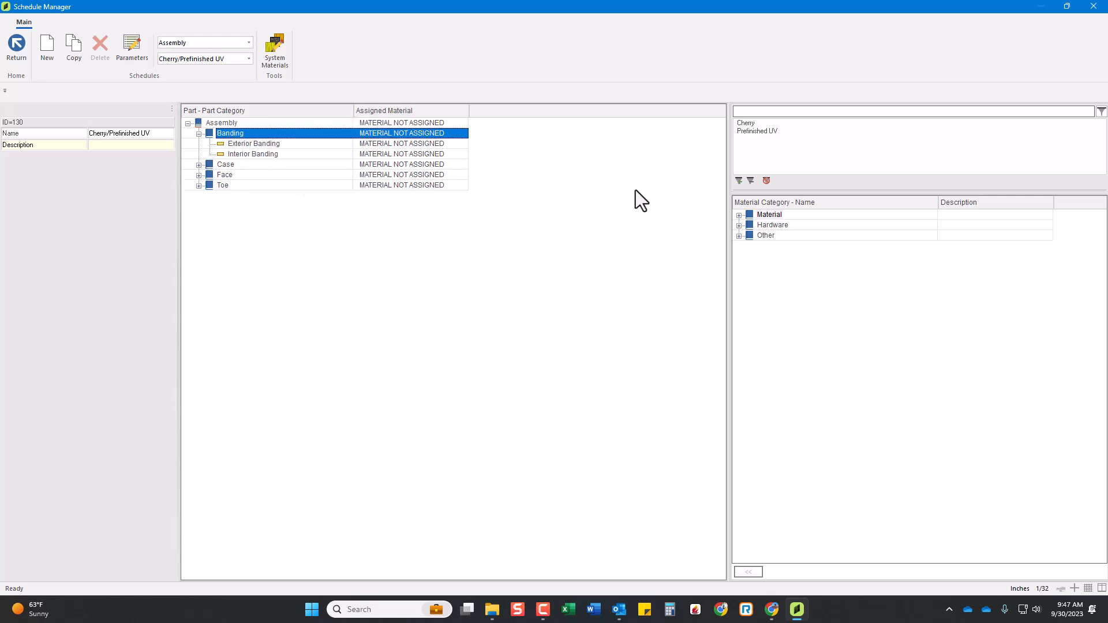
left_click(739, 216)
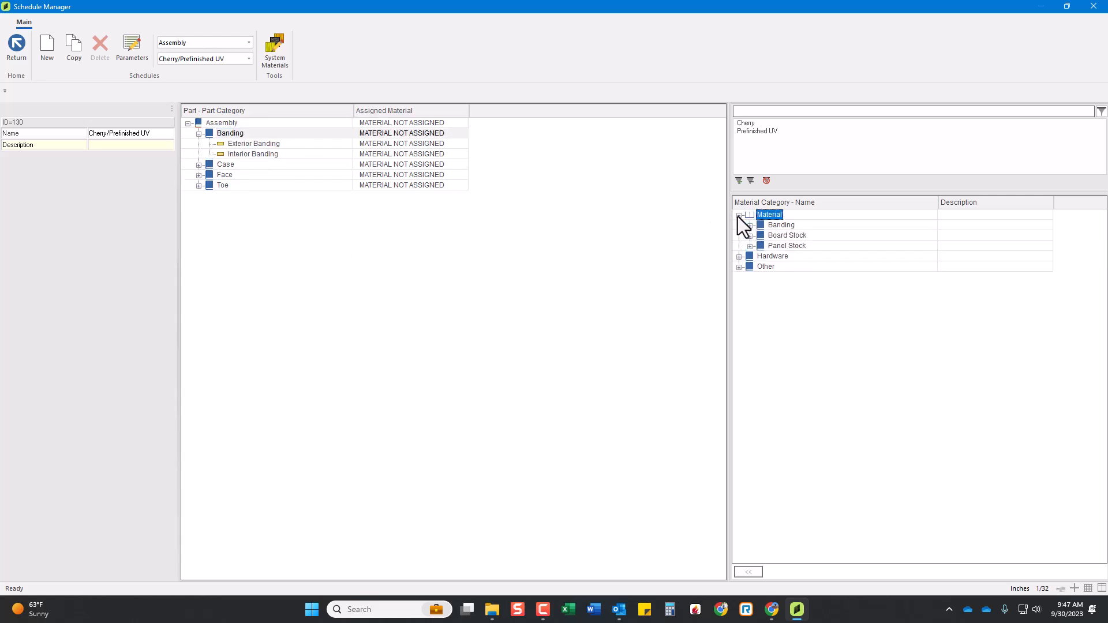
left_click(754, 249)
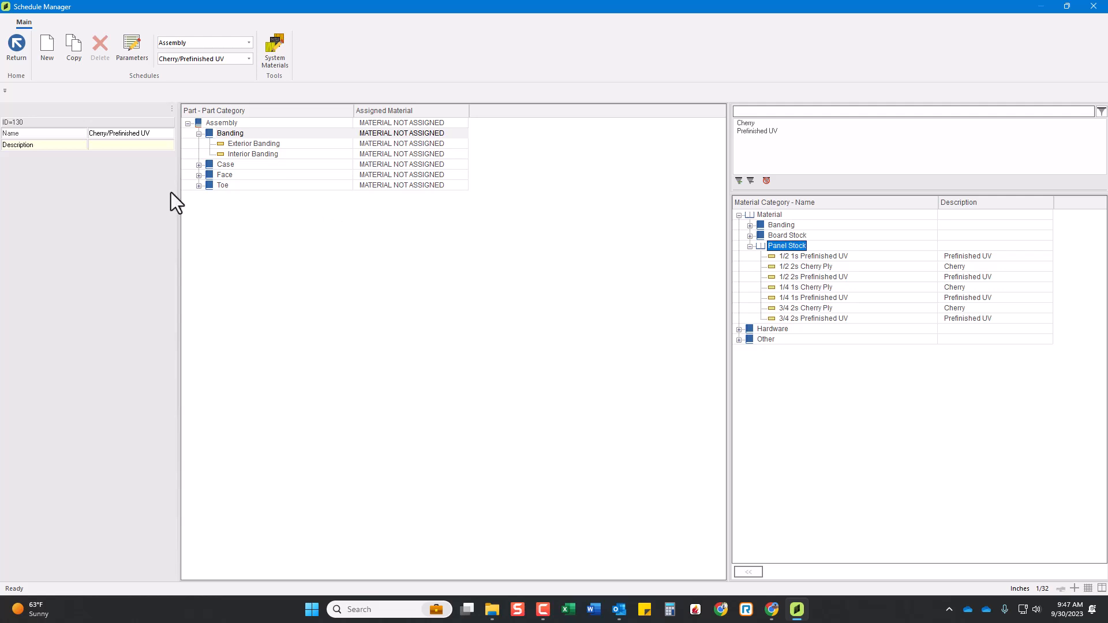
left_click(198, 165)
left_click(210, 176)
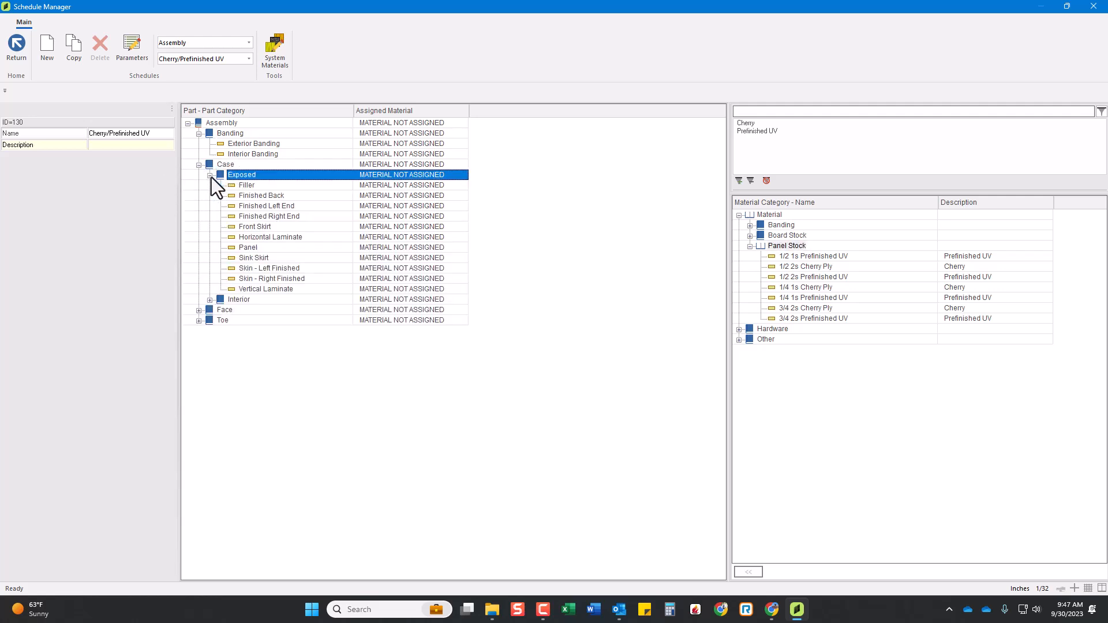
left_click(209, 300)
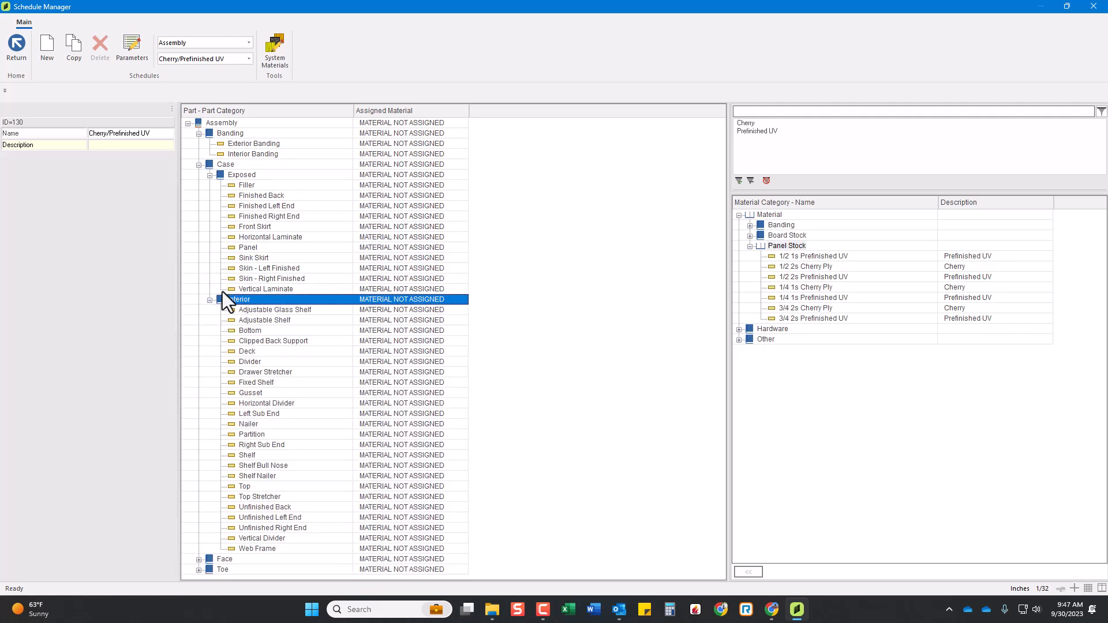
- Examine the assembly's Banding, Exposed and Interior part categories and their assigned materials
left_click(257, 144)
left_click(247, 187)
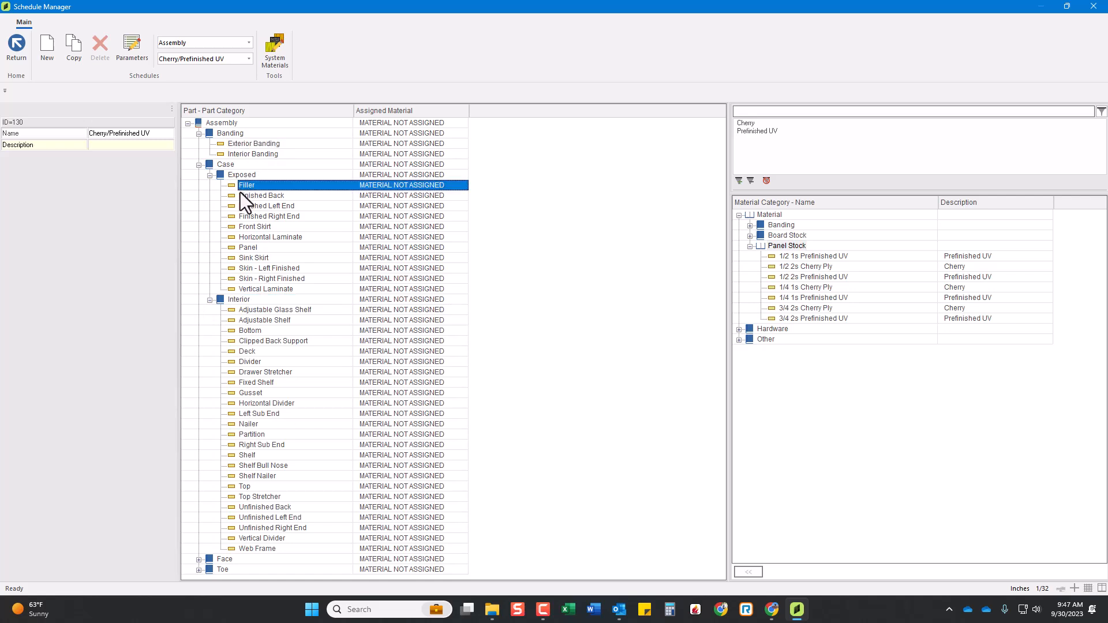
left_click(275, 207)
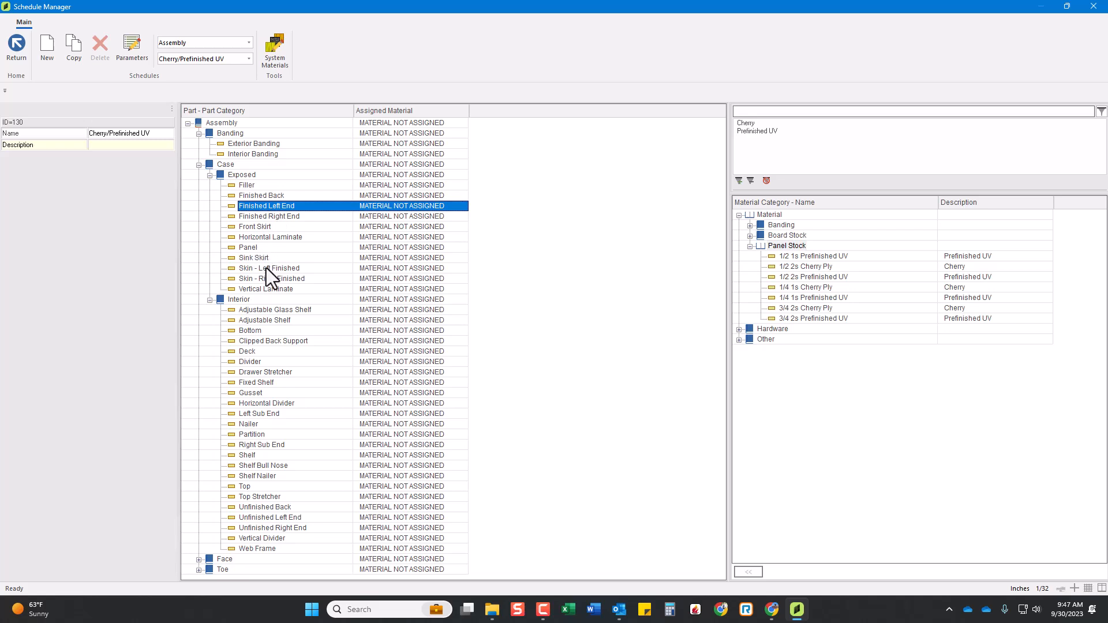
left_click(239, 299)
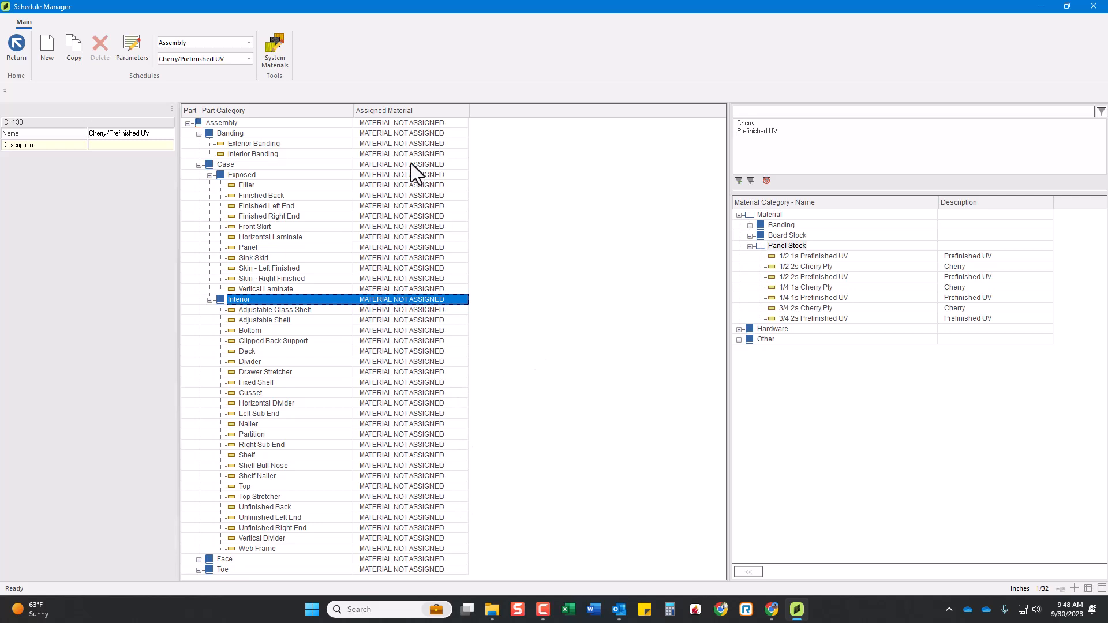
left_click(401, 126)
left_click(259, 133)
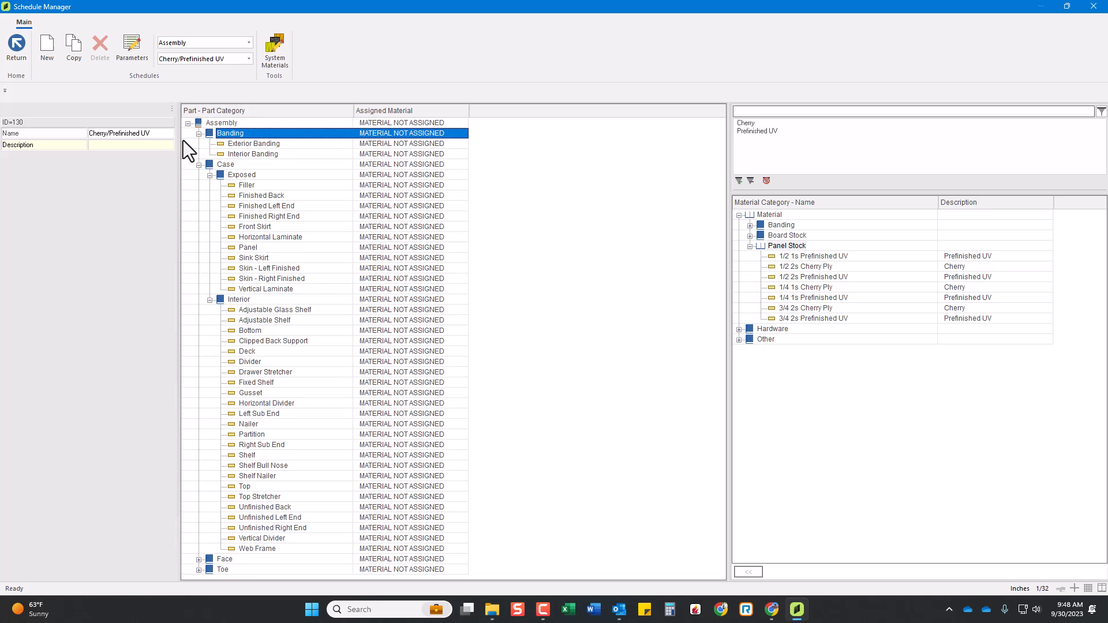
left_click(386, 142)
left_click(382, 155)
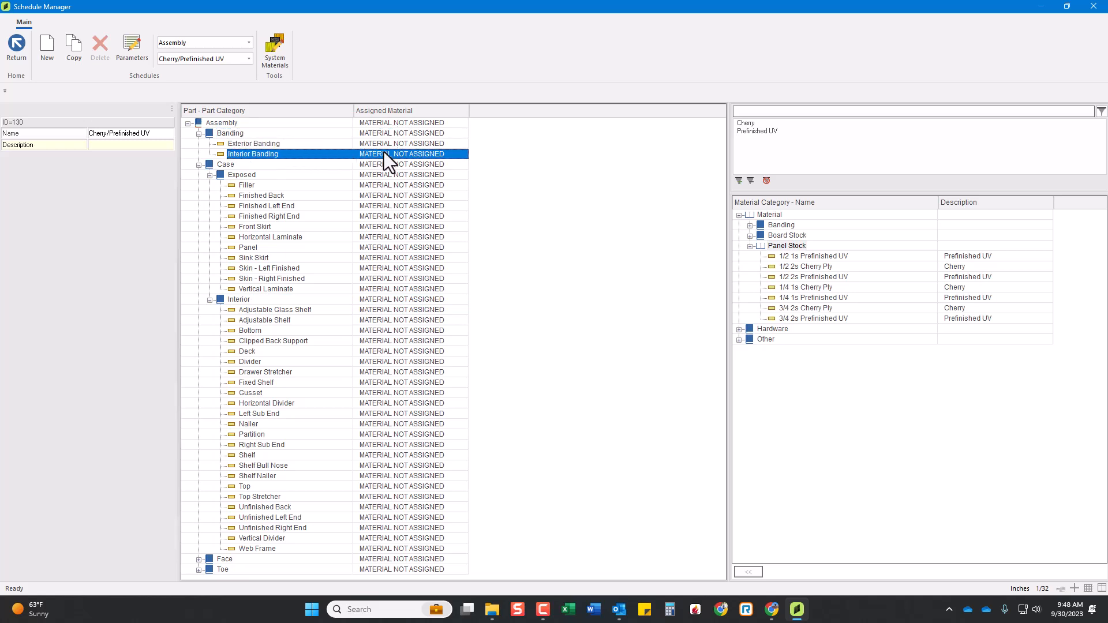
left_click(252, 145)
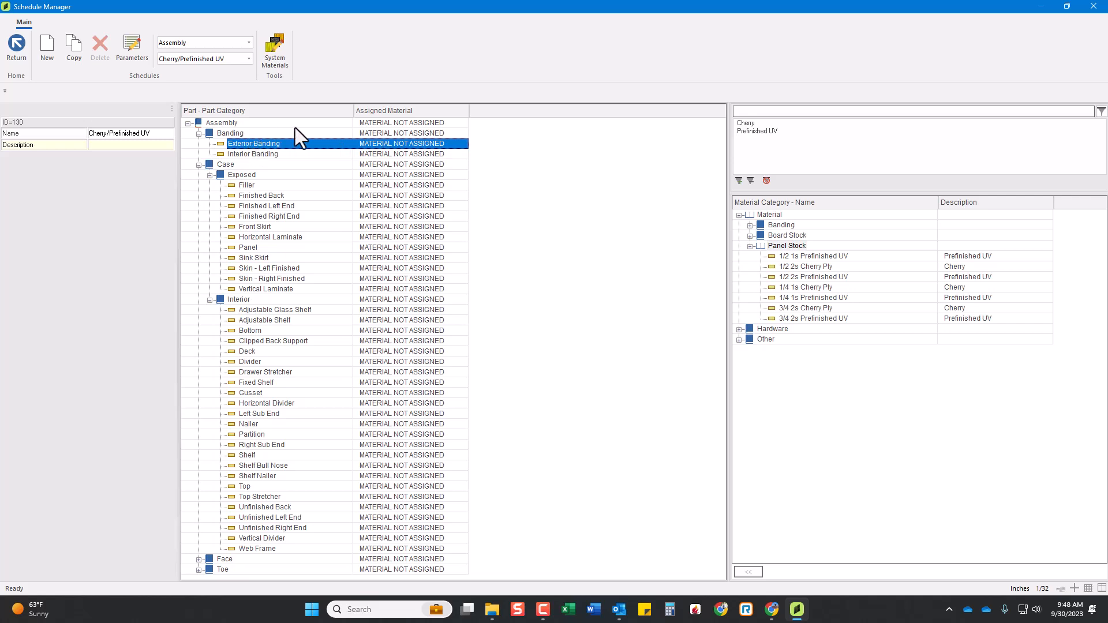
left_click(411, 124)
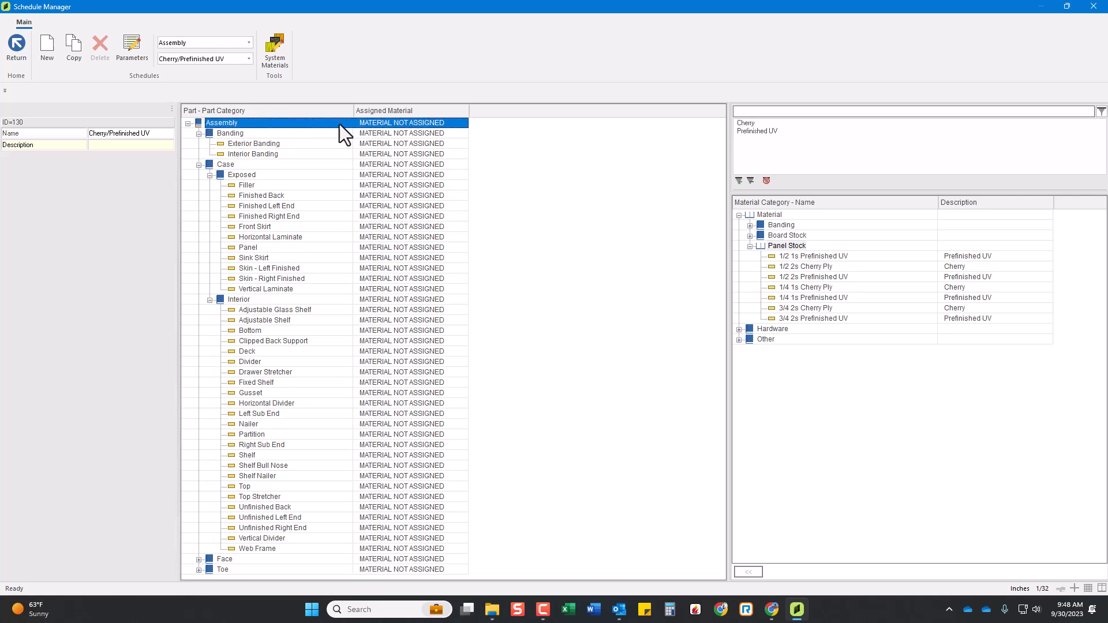
left_click(396, 134)
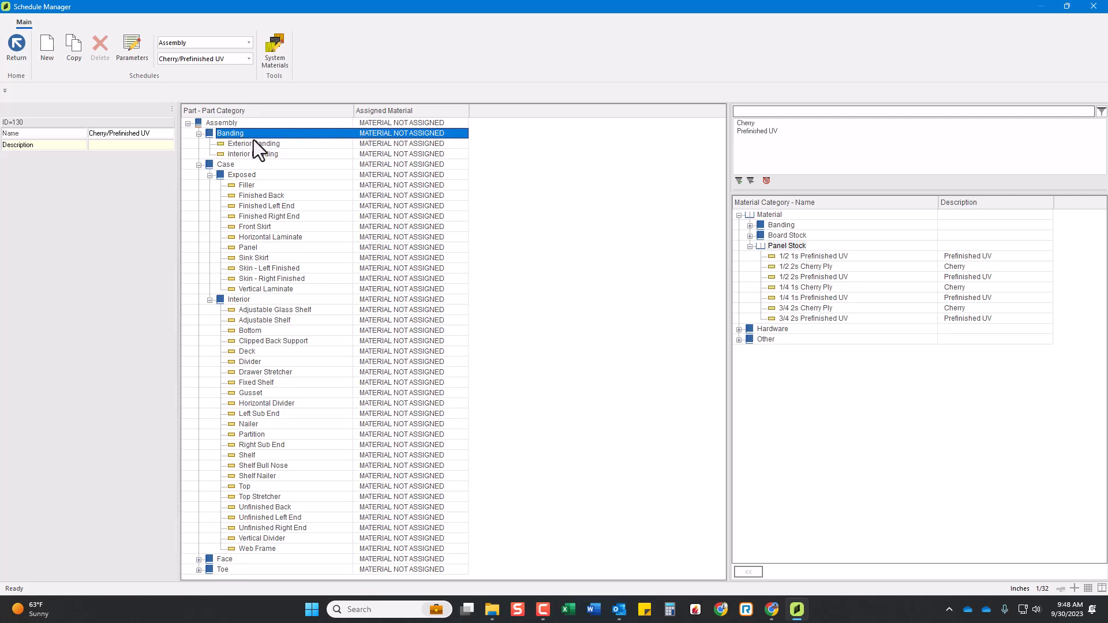
left_click(201, 135)
left_click(199, 135)
- Filter the materials to Cherry and assign Cherry EB to Exterior Banding
left_click(228, 144)
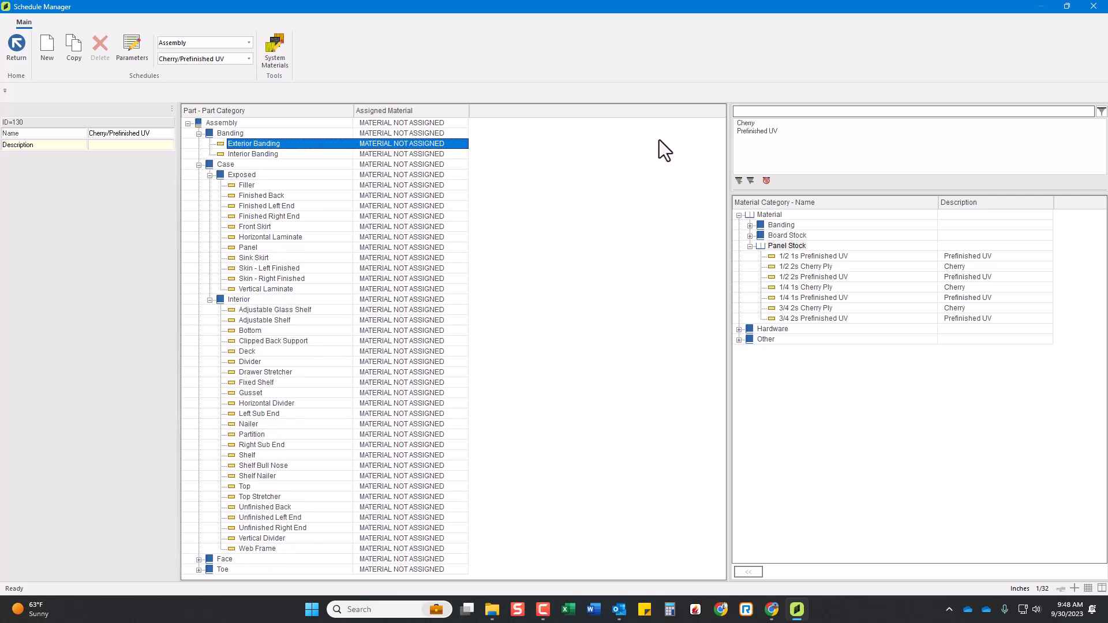
left_click(745, 123)
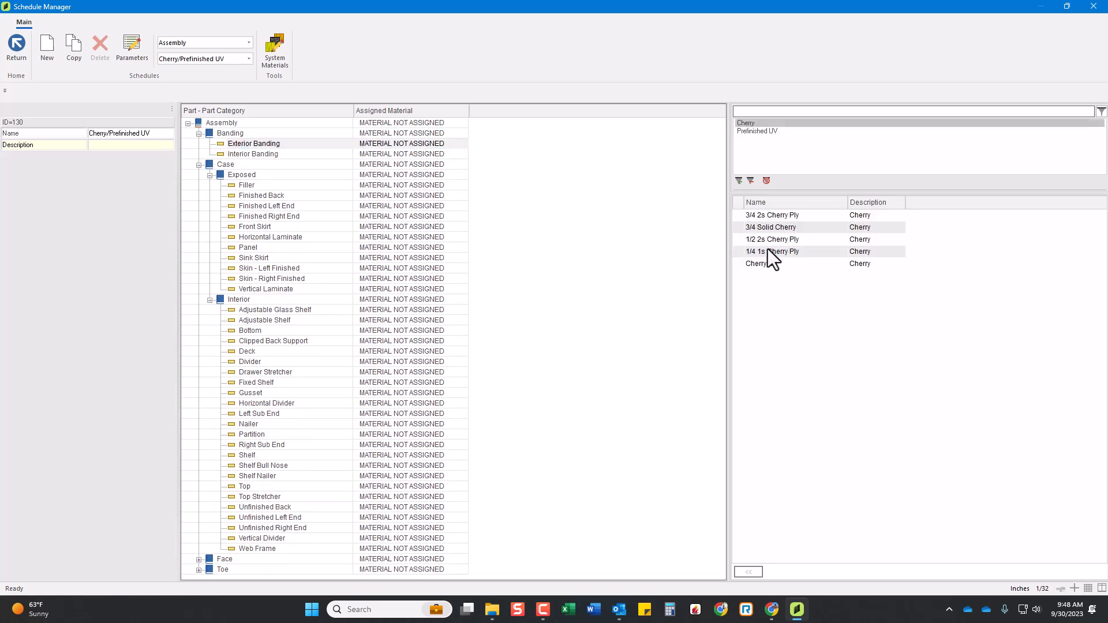
left_click(762, 265)
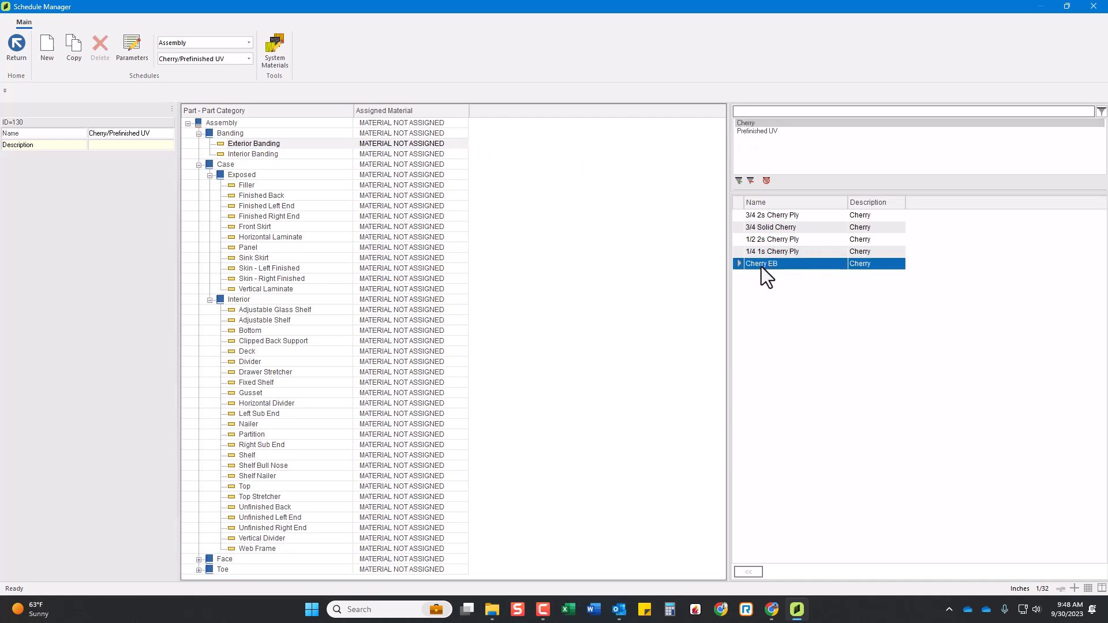
left_click(426, 145)
- Filter the materials to Prefinished UV and assign Prefinished UV EB to Interior Banding
left_click(757, 131)
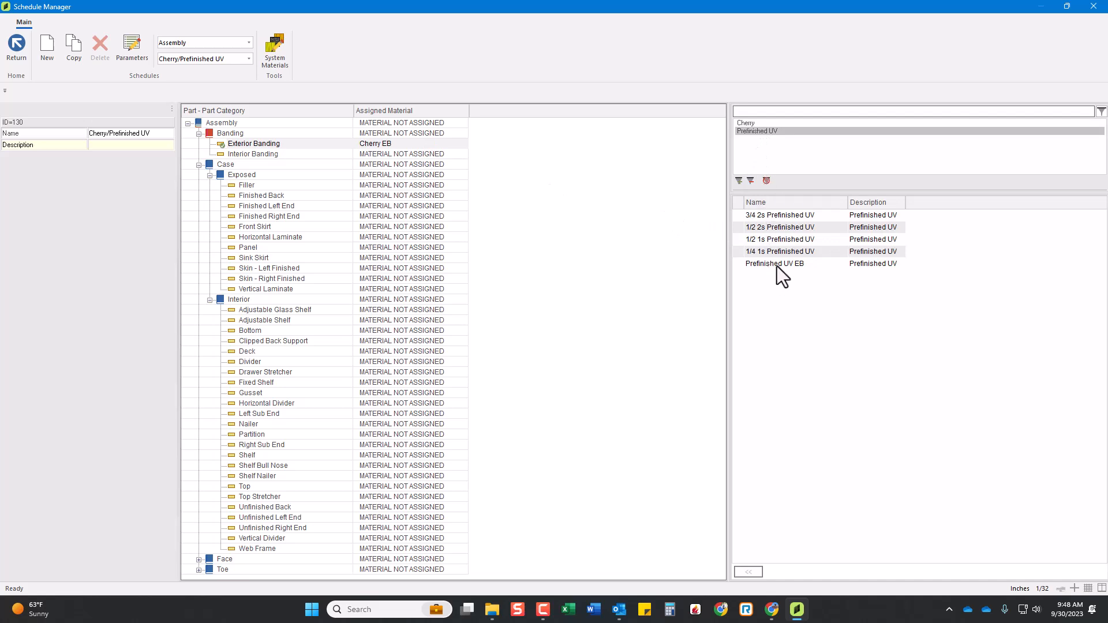
left_click(776, 266)
double_click(401, 153)
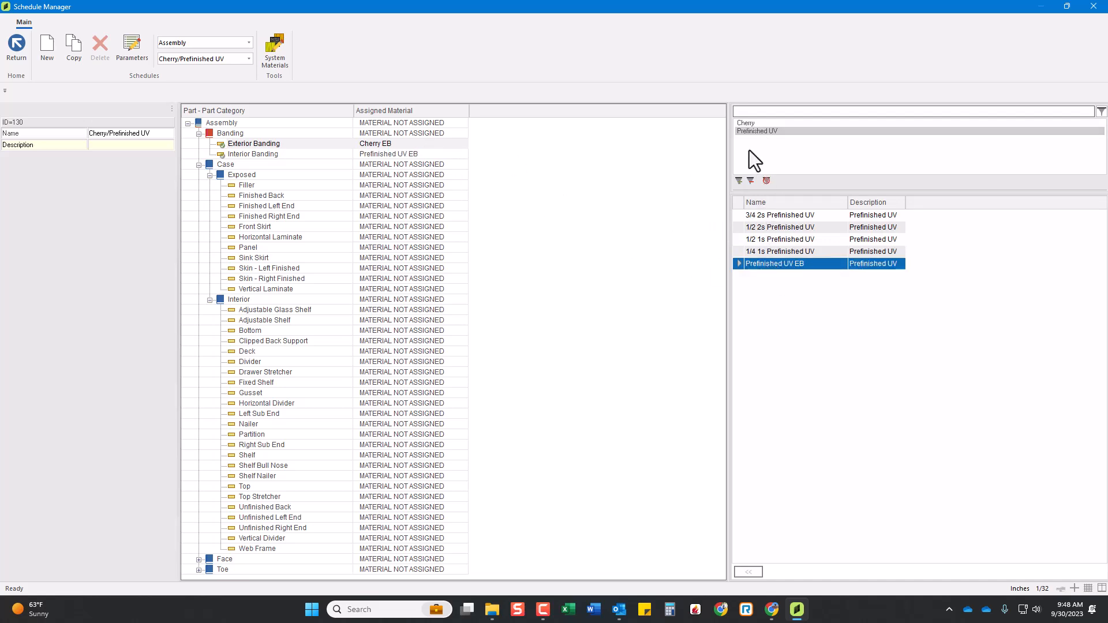
- Filter the materials to Cherry and assign 3/4 2s Cherry Ply to the whole Exposed category of the case
left_click(749, 124)
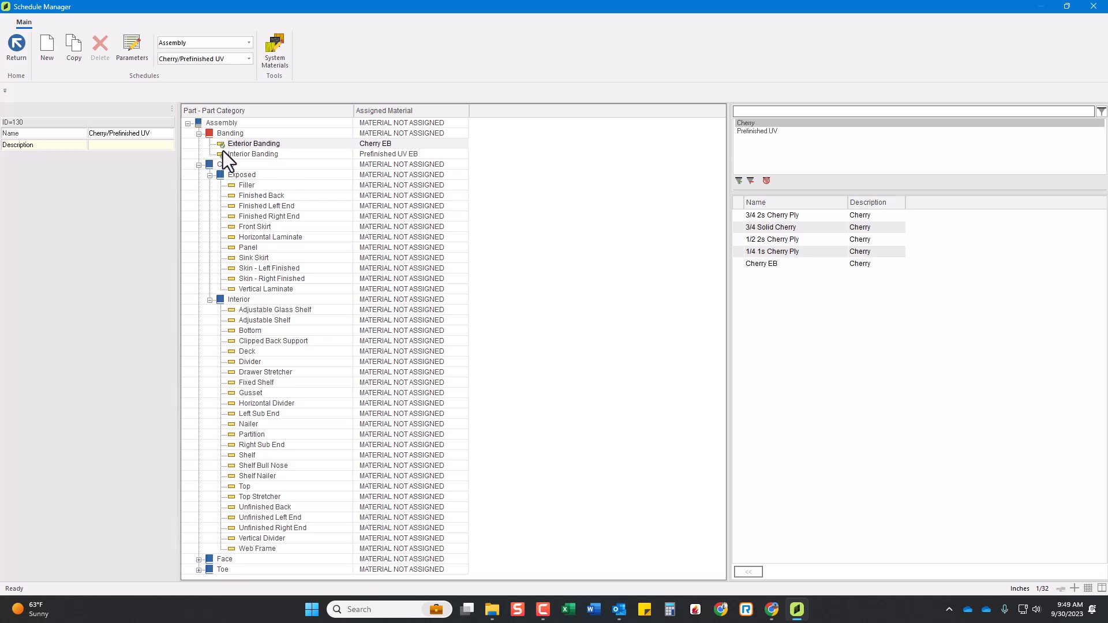
left_click(388, 157)
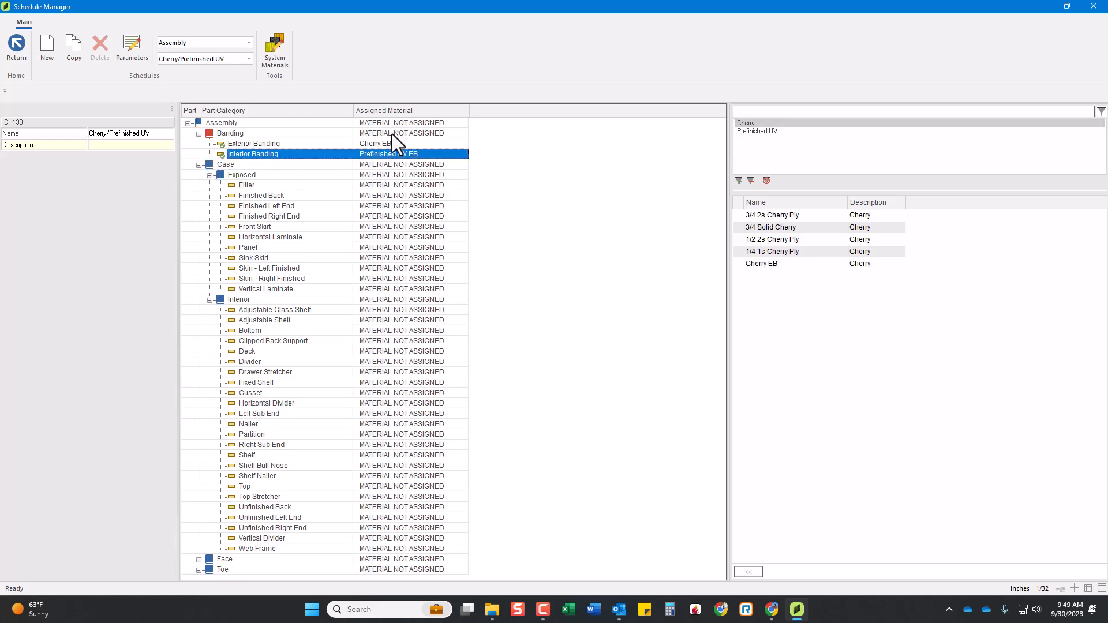
left_click(392, 135)
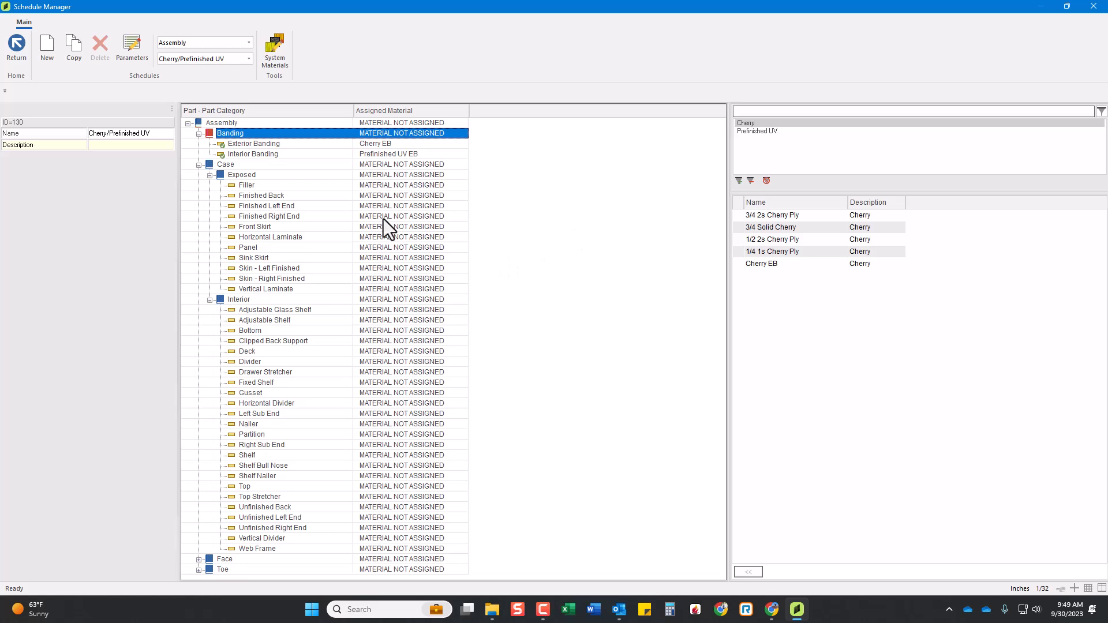
left_click(373, 173)
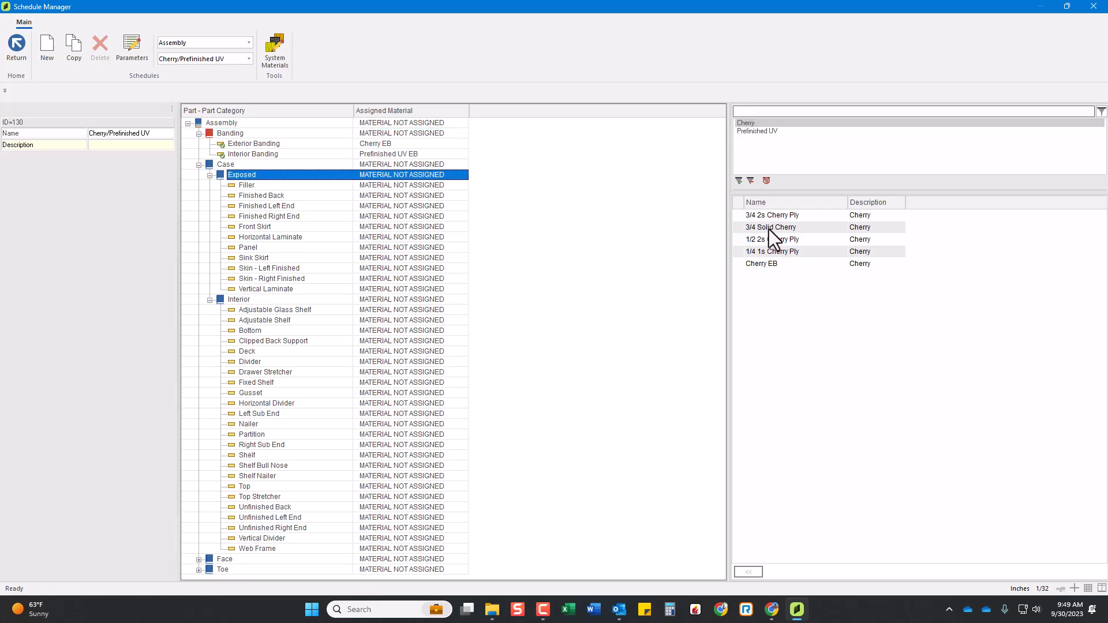
left_click(777, 217)
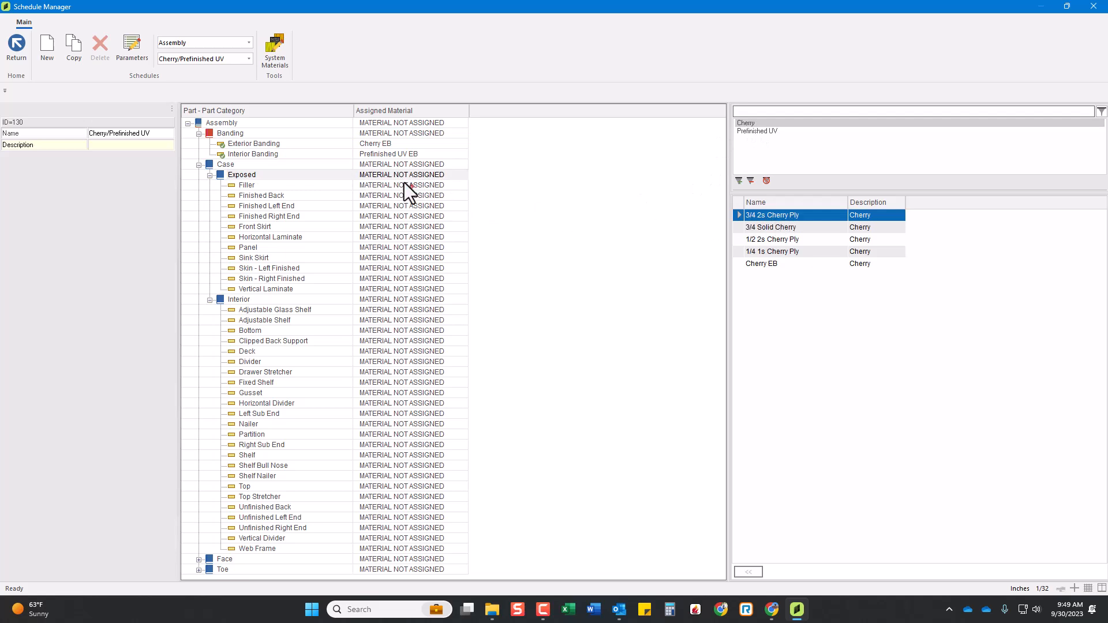
double_click(385, 175)
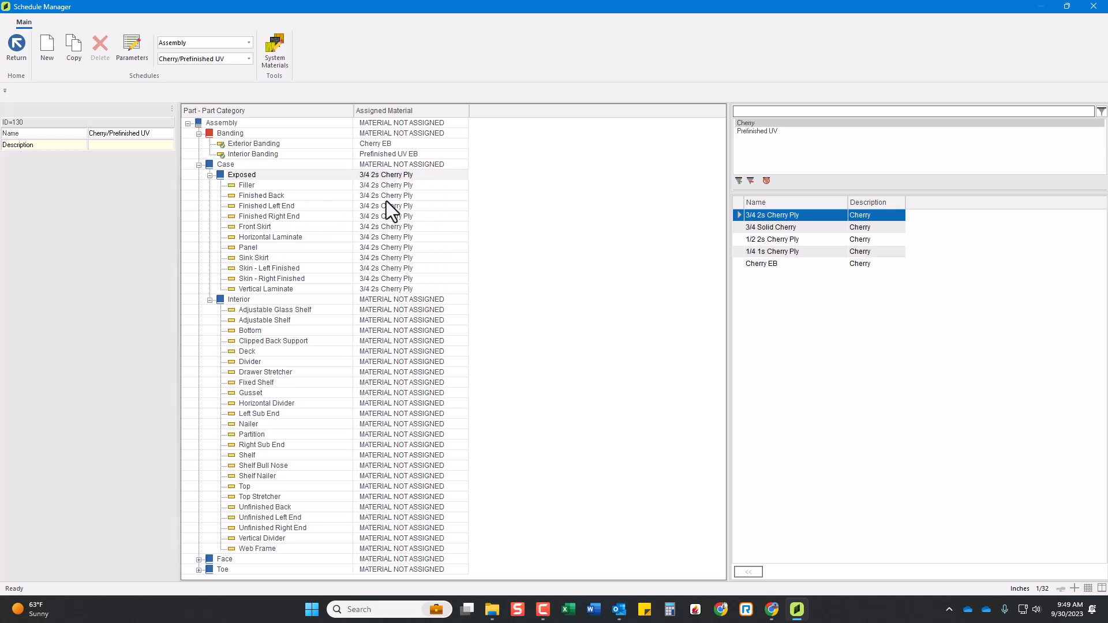
- Assign 1/4 1s Cherry Ply to the Skin - Left Finished and Skin - Right Finished parts
left_click(372, 271)
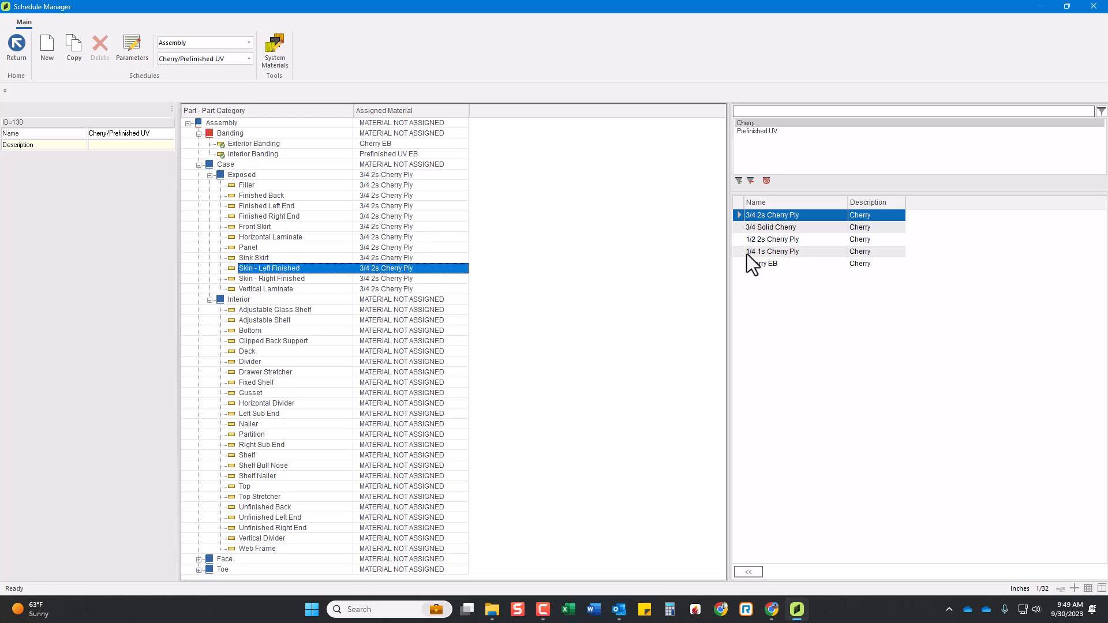
left_click(769, 253)
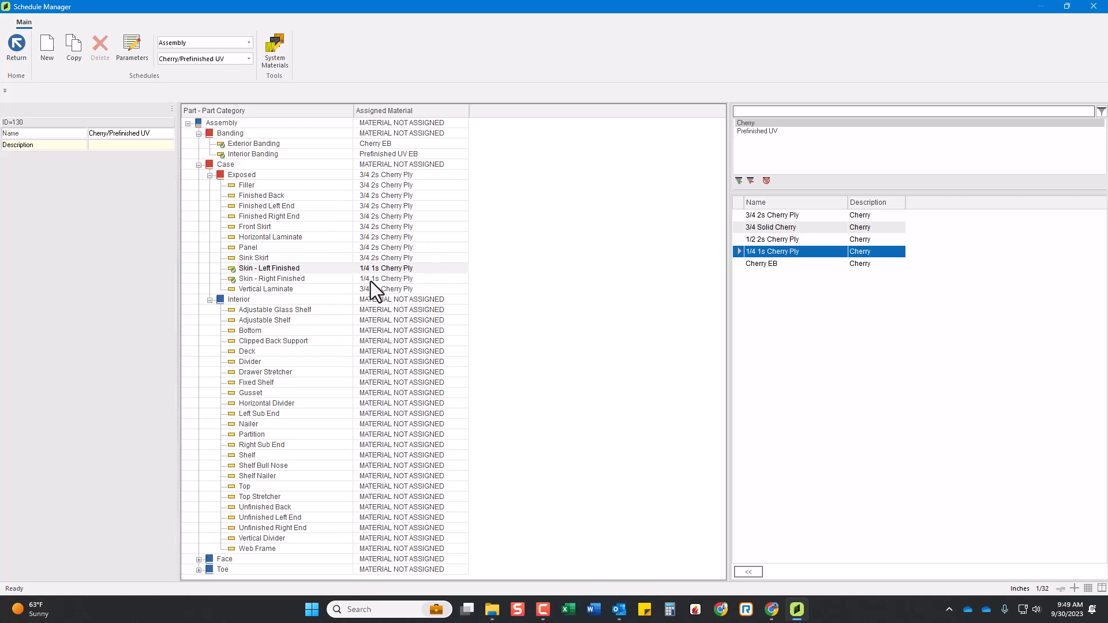
- Filter the materials to Prefinished UV and assign 3/4 2s Prefinished UV to the case's Exposed category
left_click(756, 132)
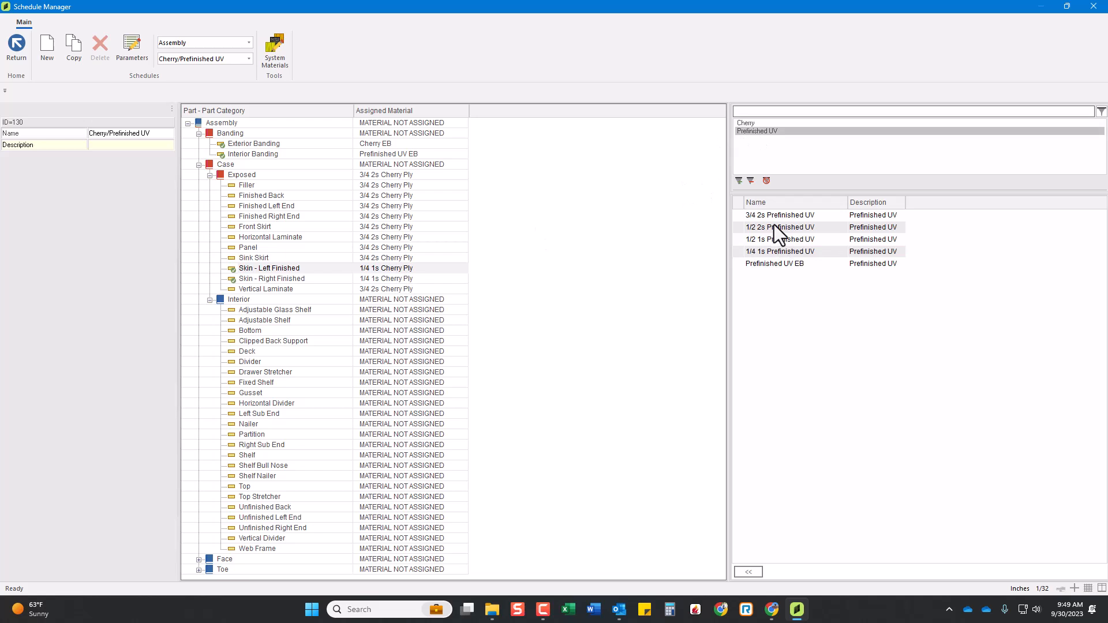
left_click(790, 215)
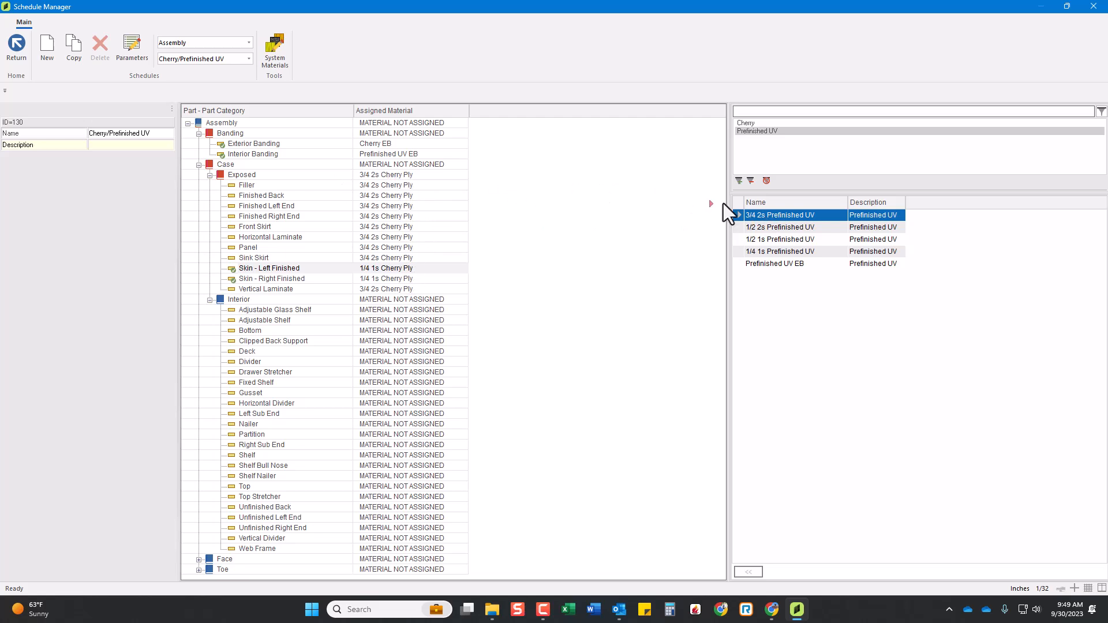
left_click(321, 175)
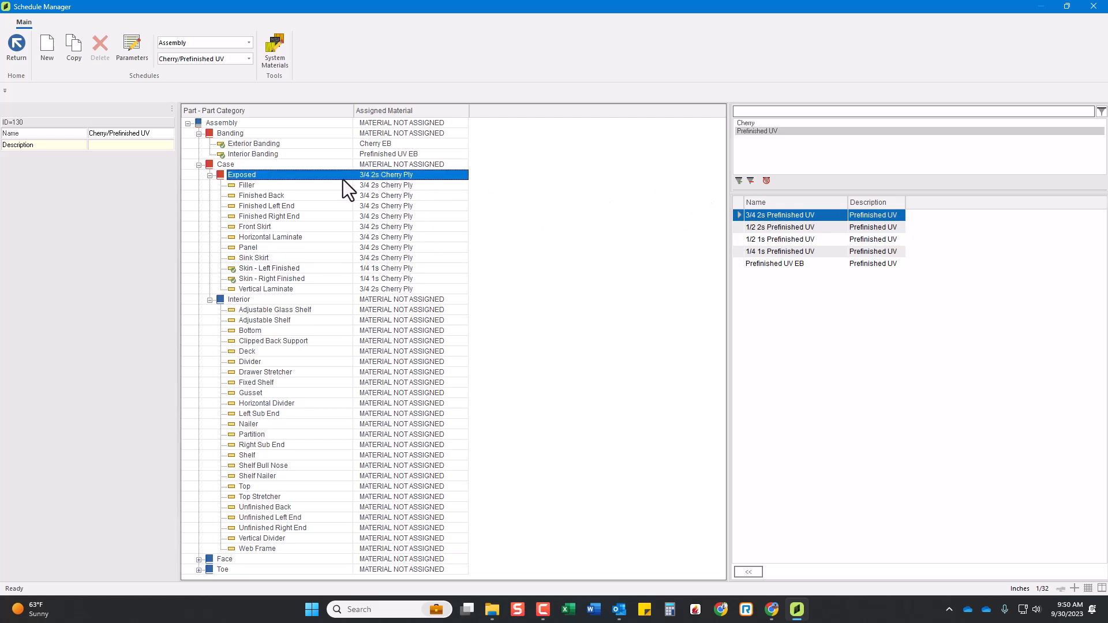
left_click(769, 215)
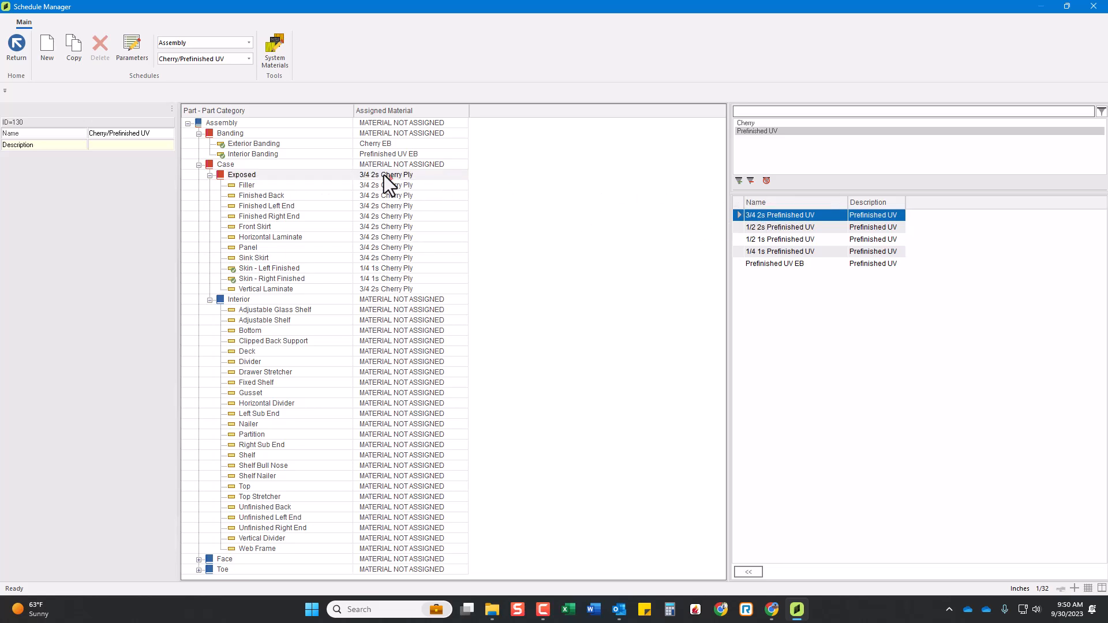
left_click_drag(384, 176, 384, 175)
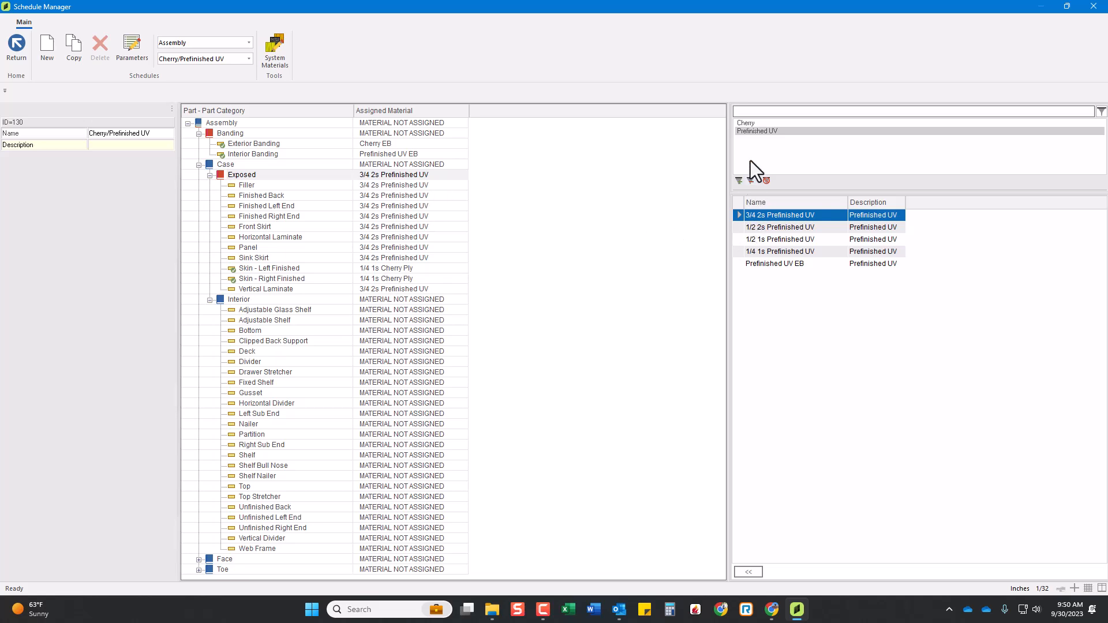
- Filter the materials to Cherry and assign 3/4 2s Cherry Ply to the case's Exposed category again
left_click(754, 124)
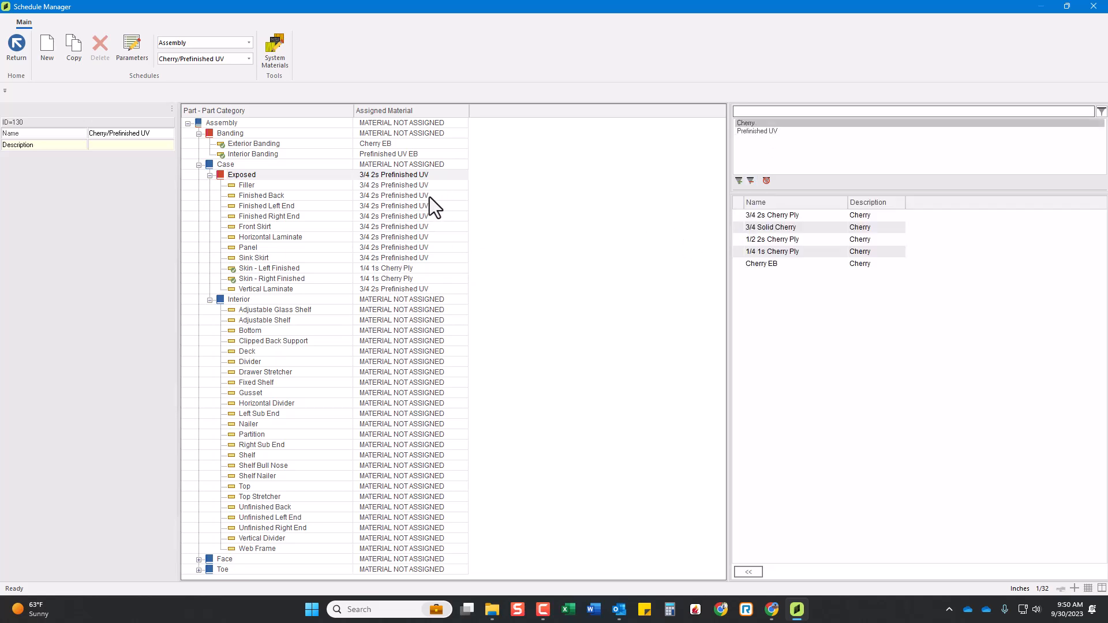
left_click(771, 218)
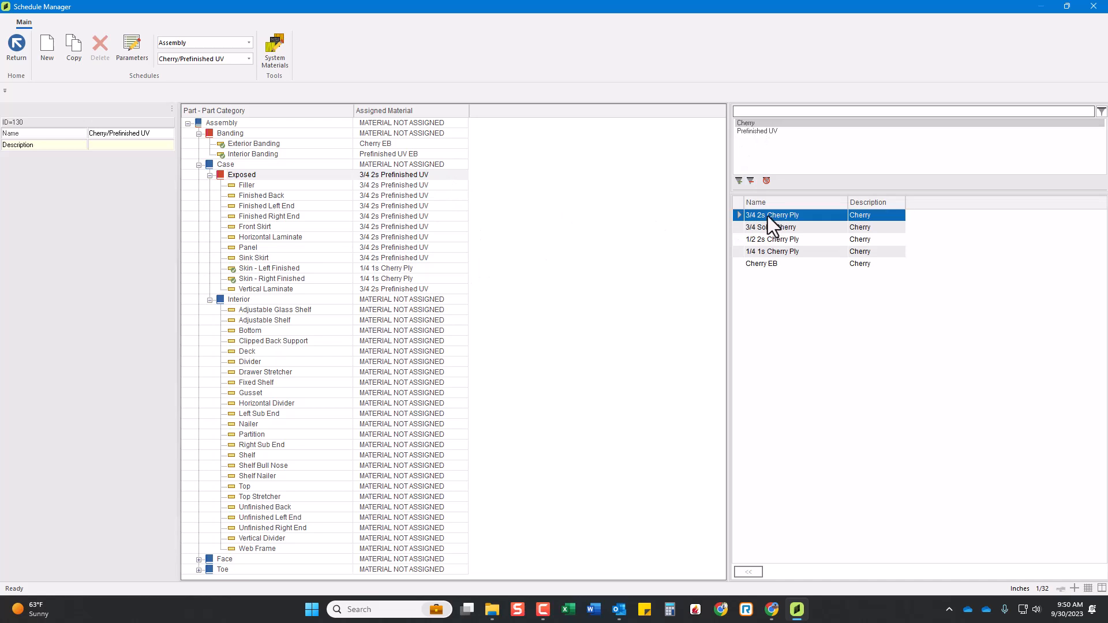
double_click(386, 175)
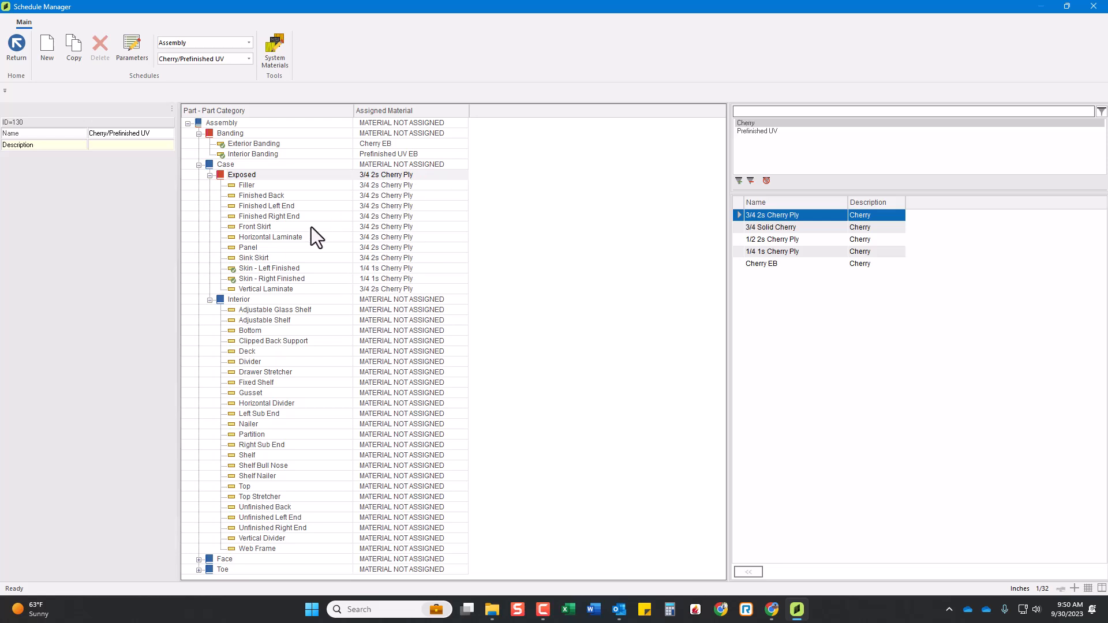
- Compare the materials assigned to the Exposed category and its Filler part with those of the Banding category and its two bandings
left_click(380, 193)
left_click(380, 190)
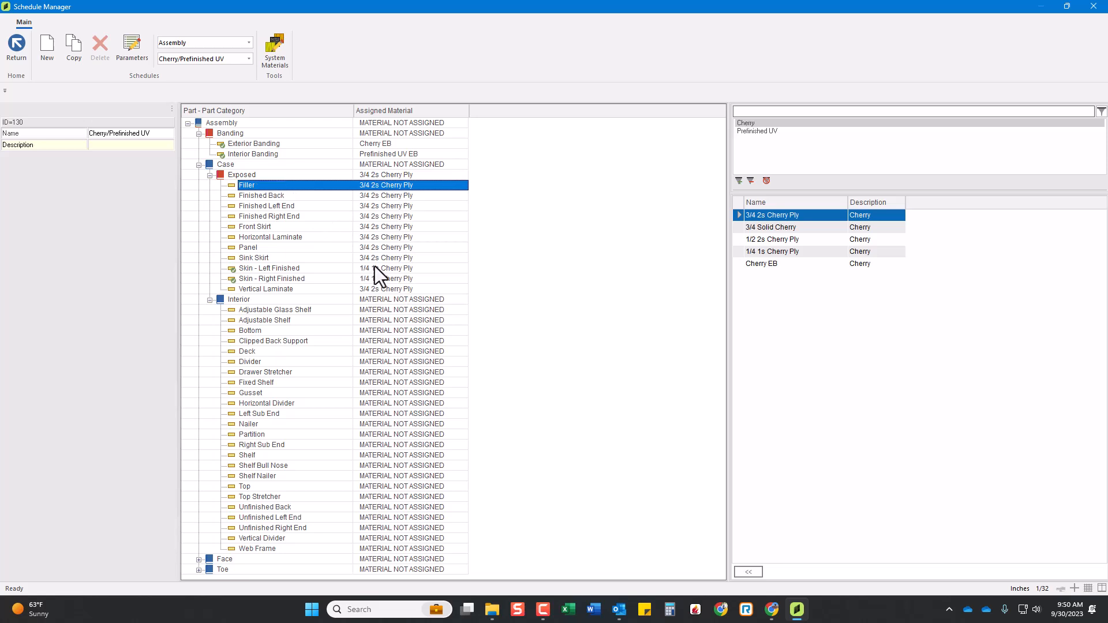
left_click(394, 175)
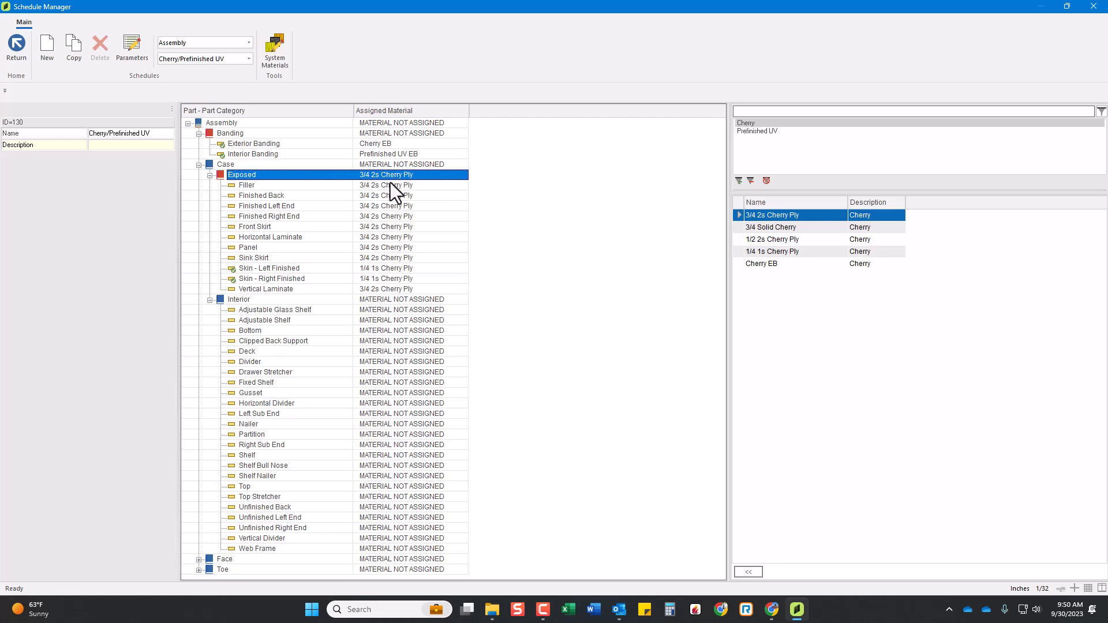
left_click(376, 144)
left_click(387, 153)
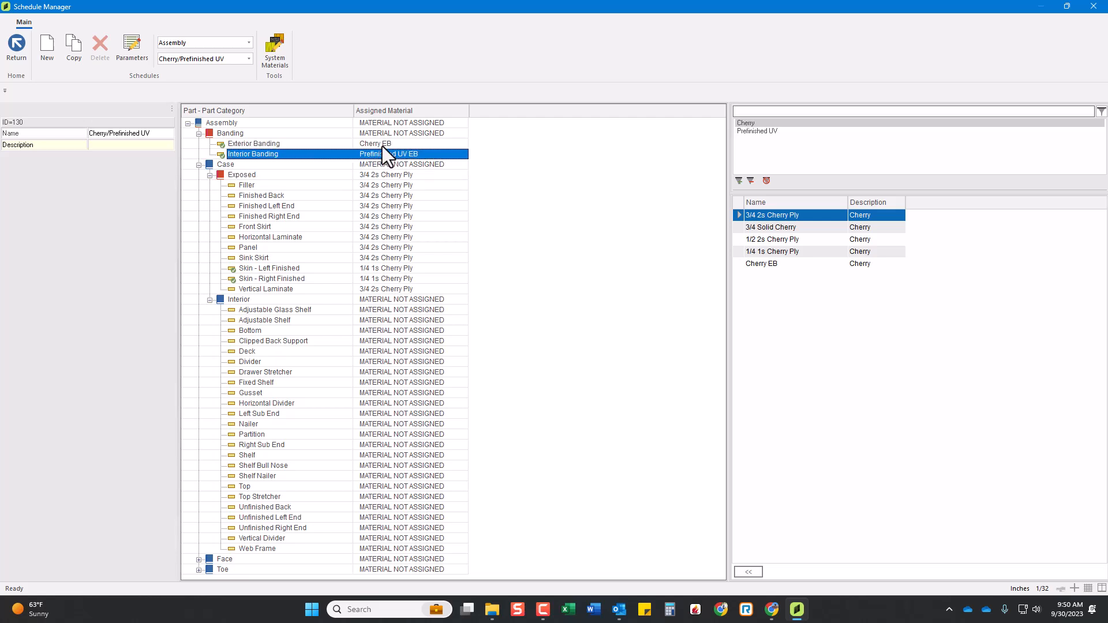
left_click(389, 134)
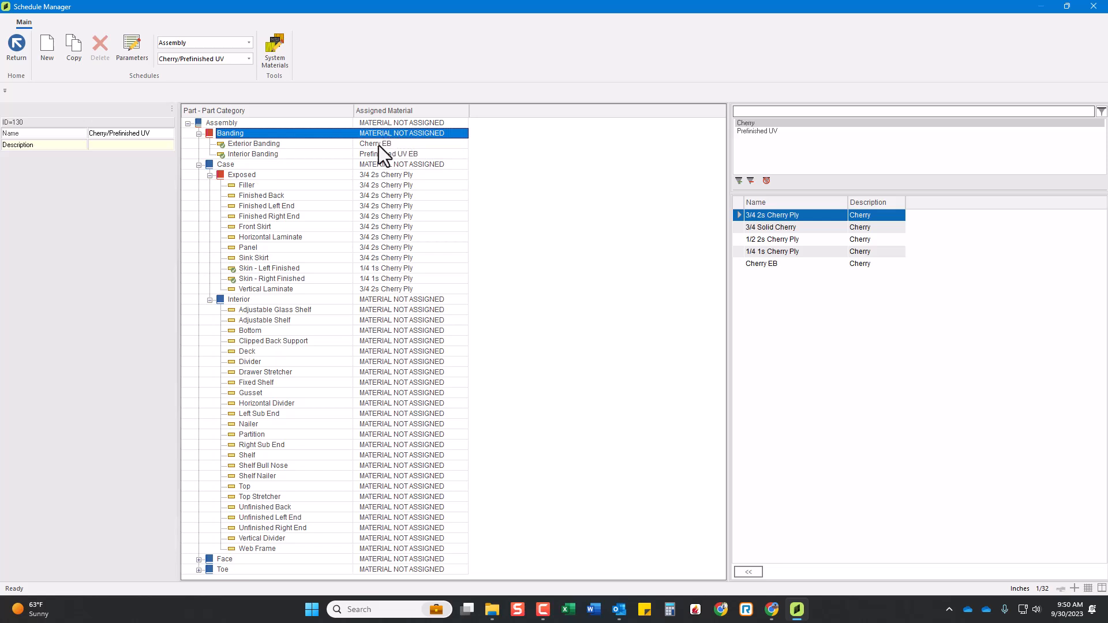
left_click(379, 145)
left_click(388, 156)
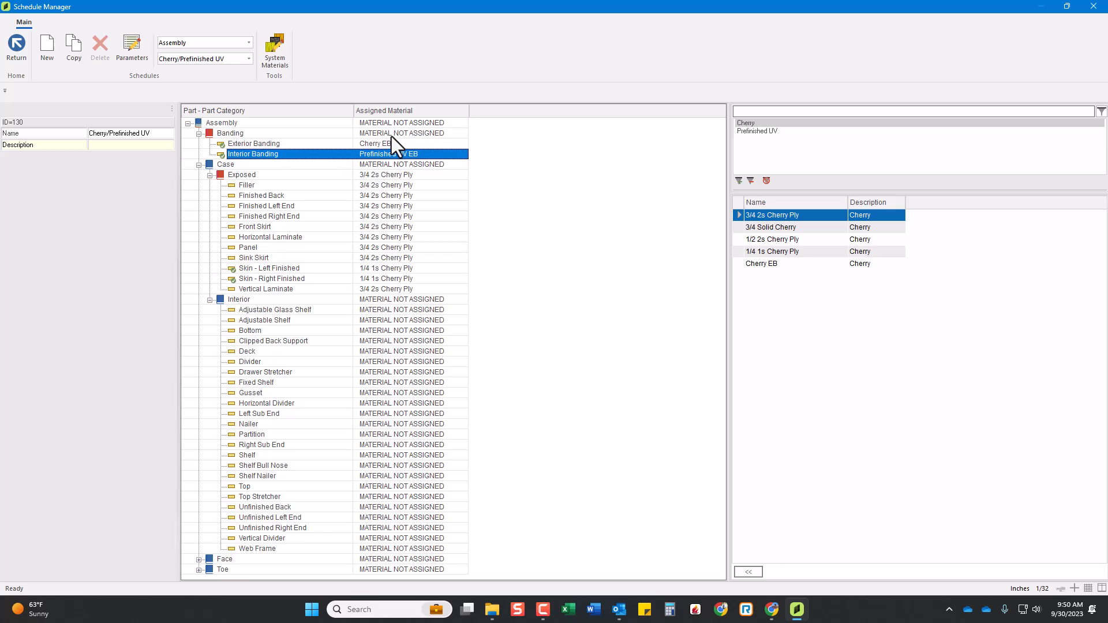
left_click(392, 135)
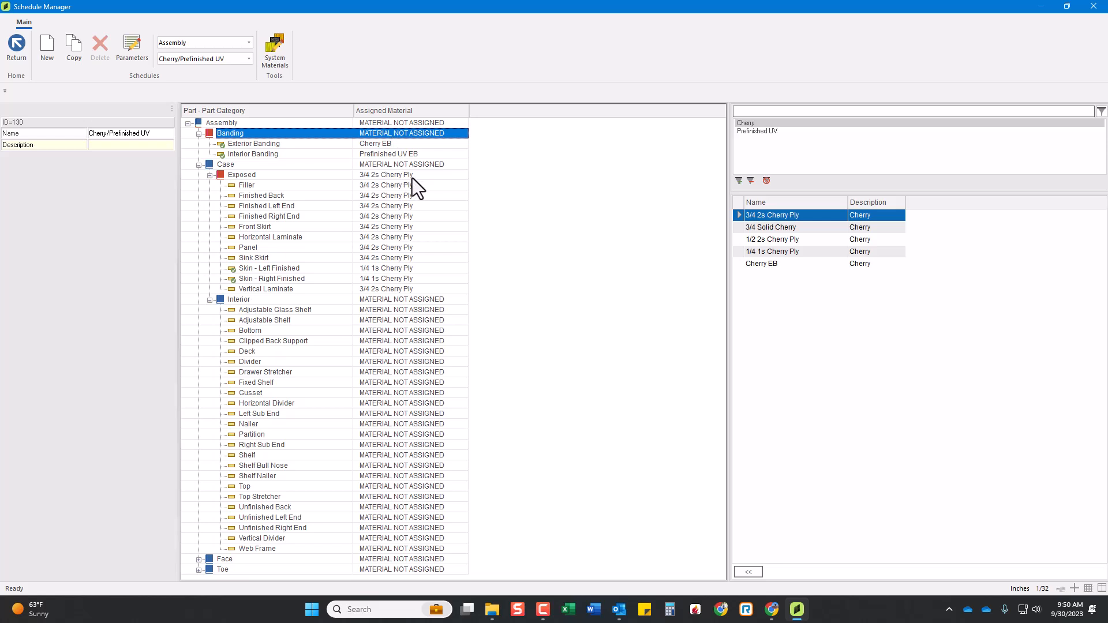
left_click(388, 177)
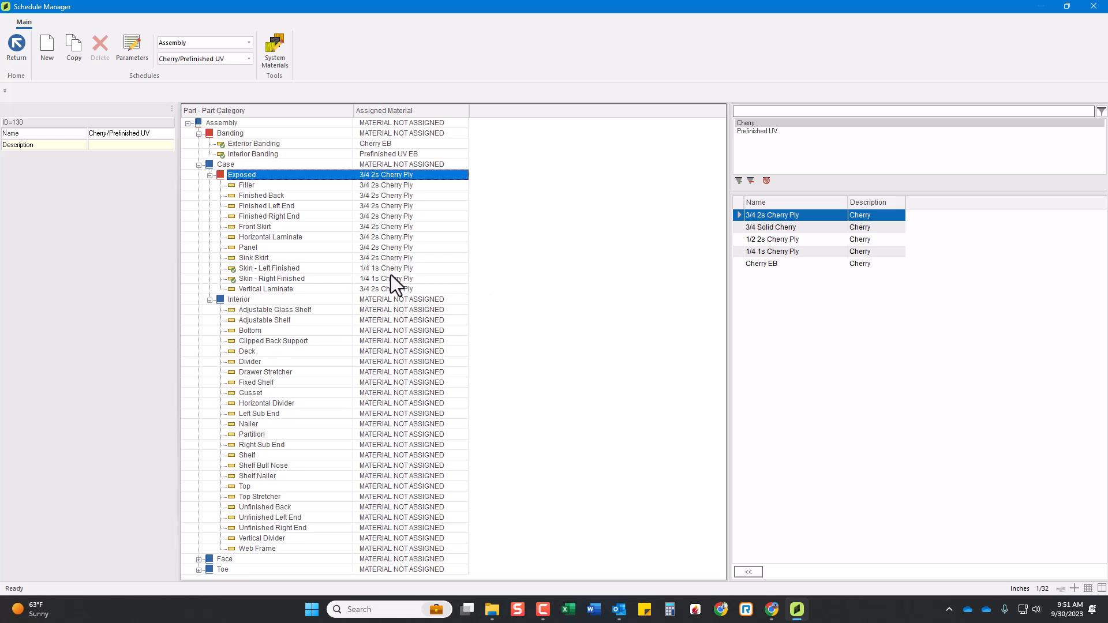
- Remove the assigned material from the Horizontal Laminate and Vertical Laminate parts of the Exposed category
left_click(274, 237)
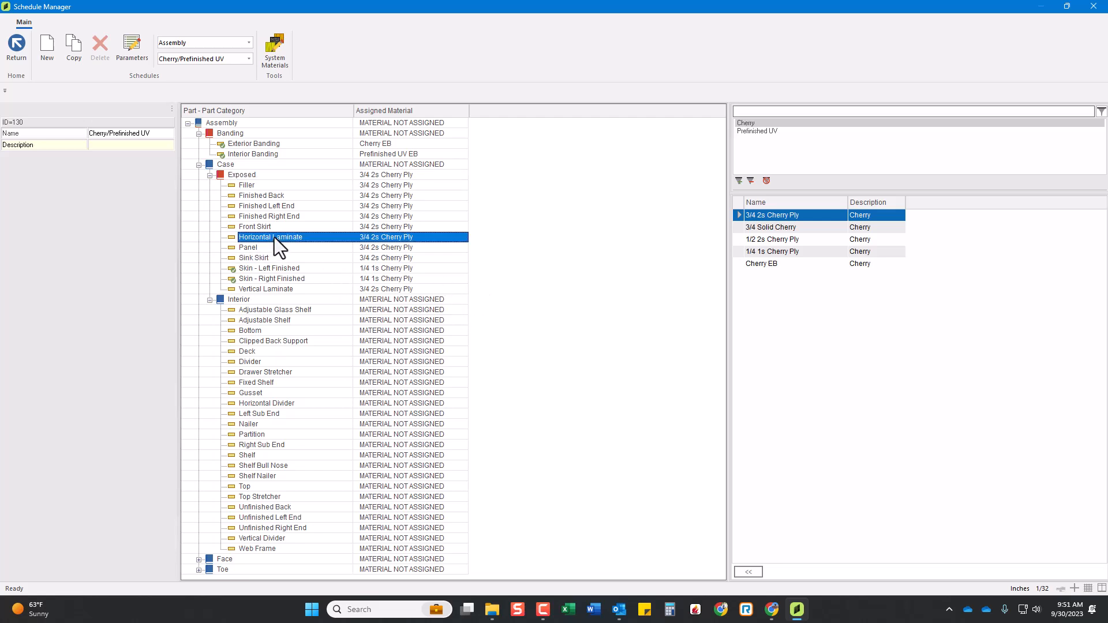
right_click(401, 239)
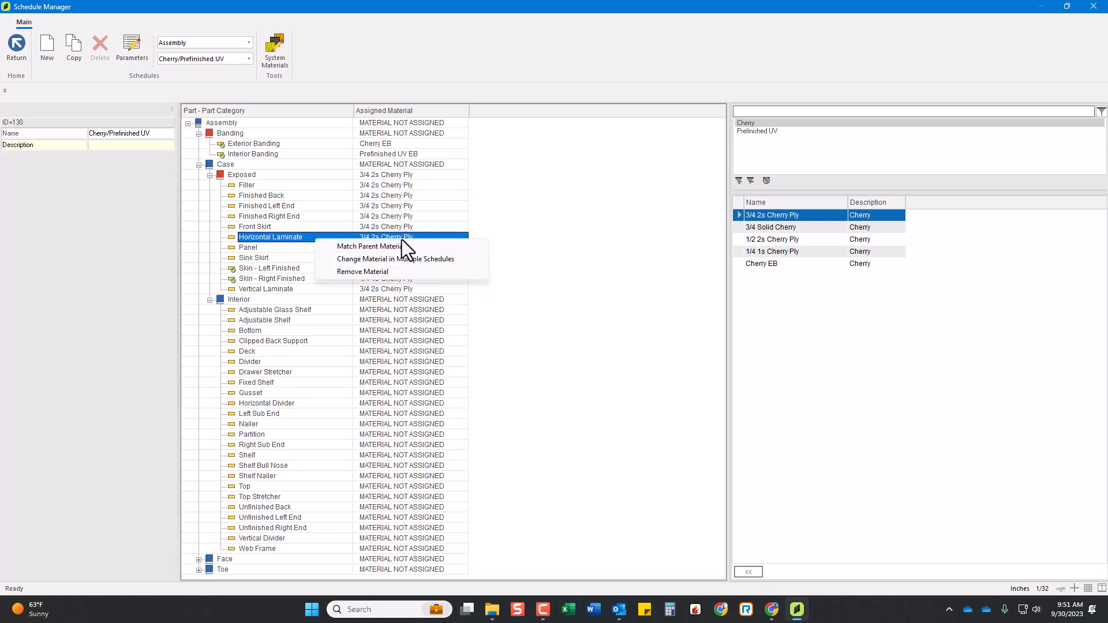
left_click(380, 272)
left_click(392, 292)
right_click(391, 292)
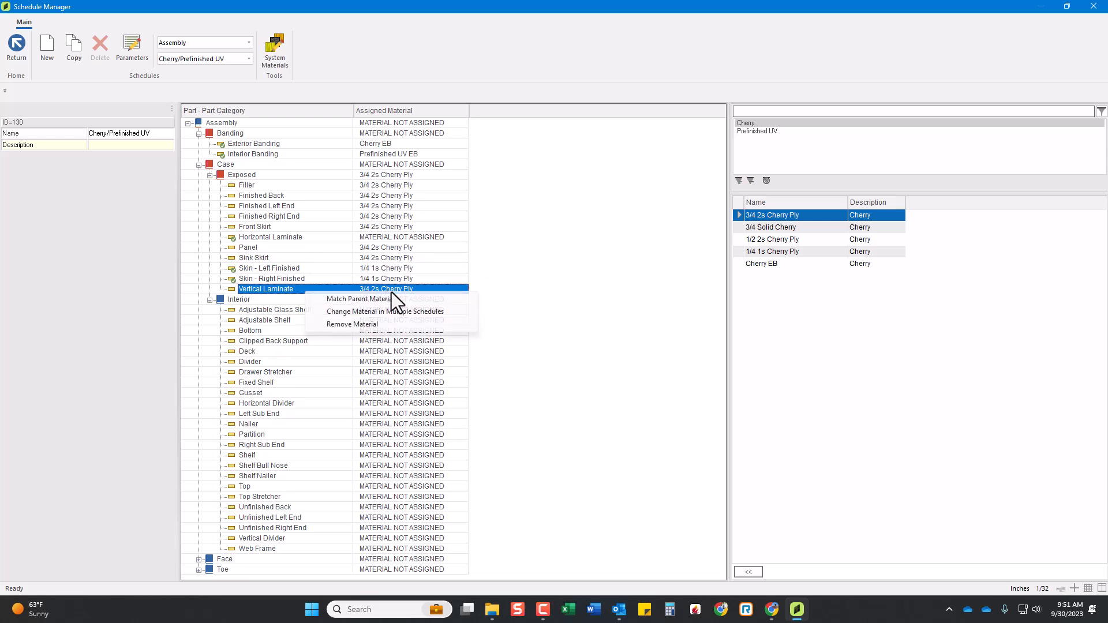
left_click(382, 323)
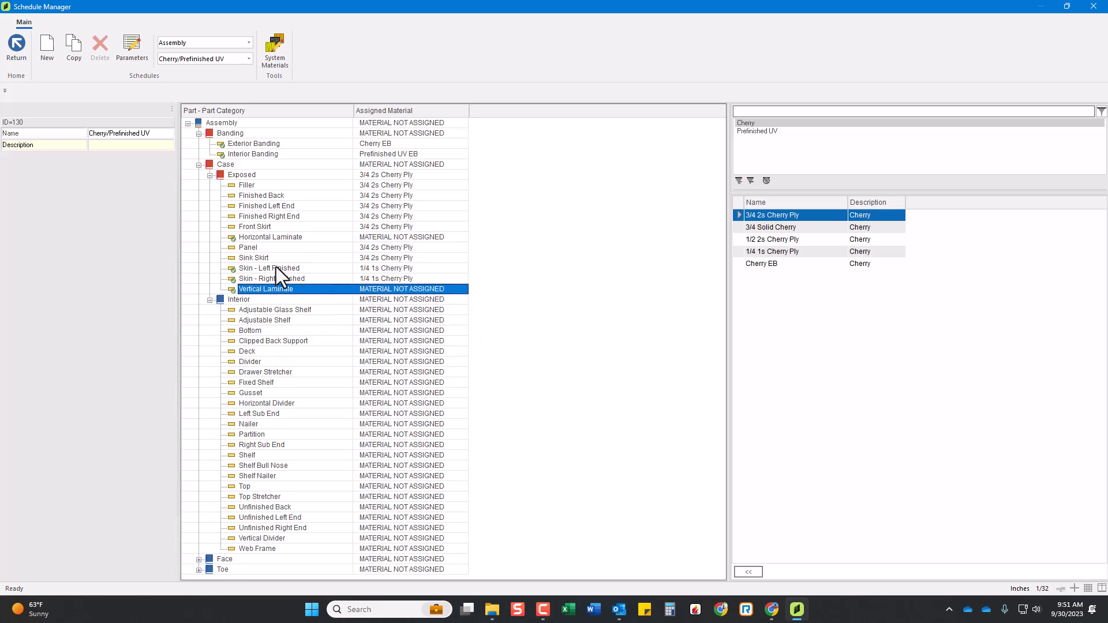
left_click(272, 239)
left_click(267, 290)
left_click(383, 239)
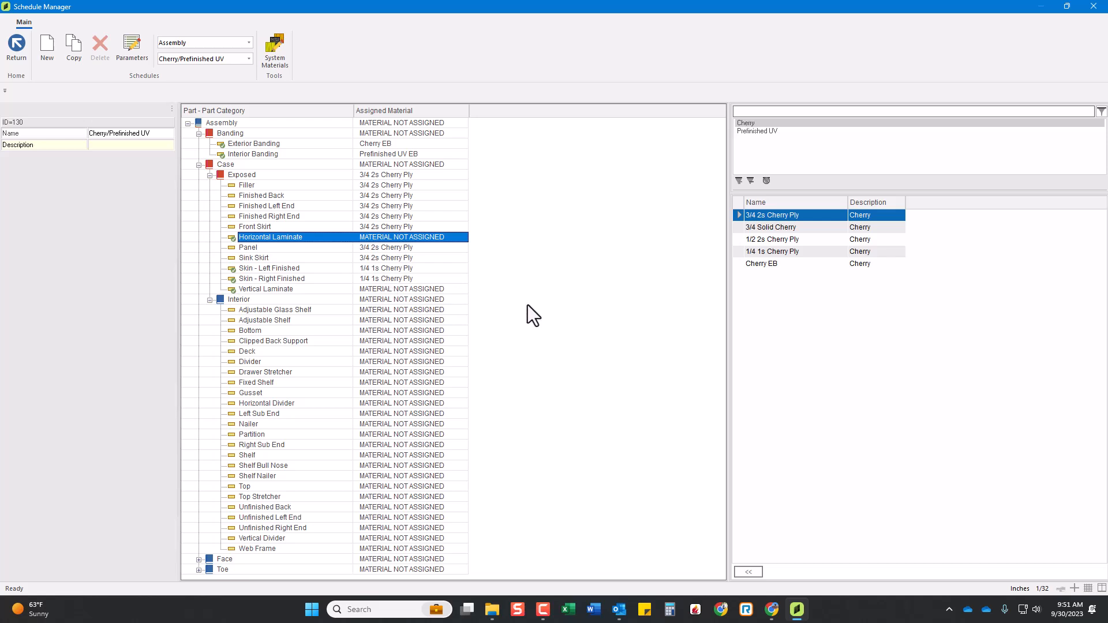
left_click(383, 290)
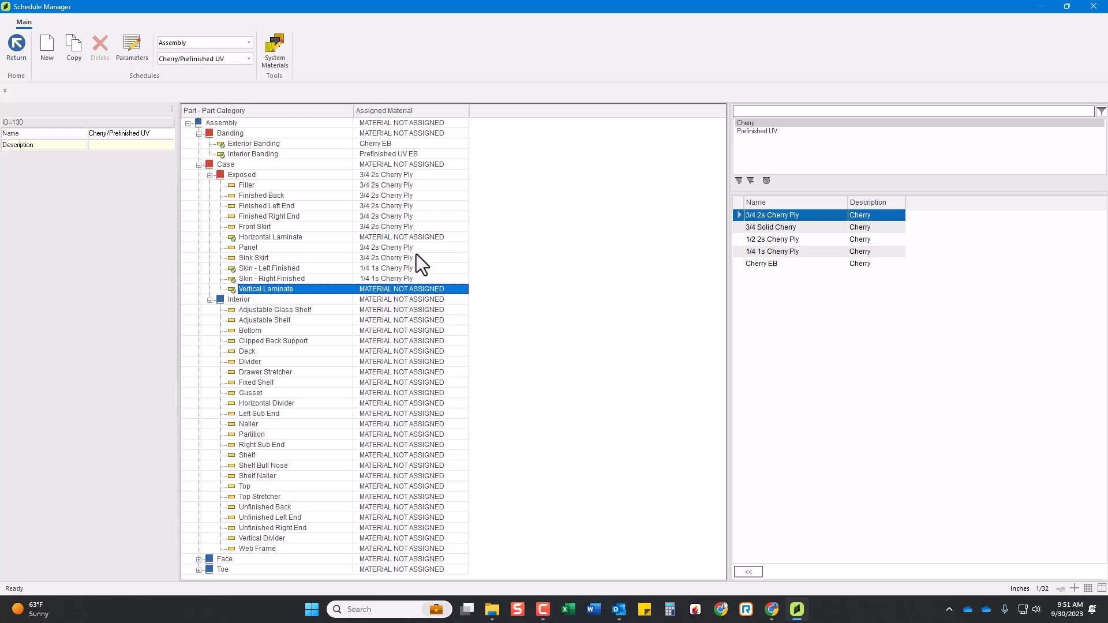
- Collapse the Exposed category, filter the materials to Prefinished UV and assign 3/4 2s Prefinished UV to the whole Interior category
left_click(210, 175)
left_click(243, 185)
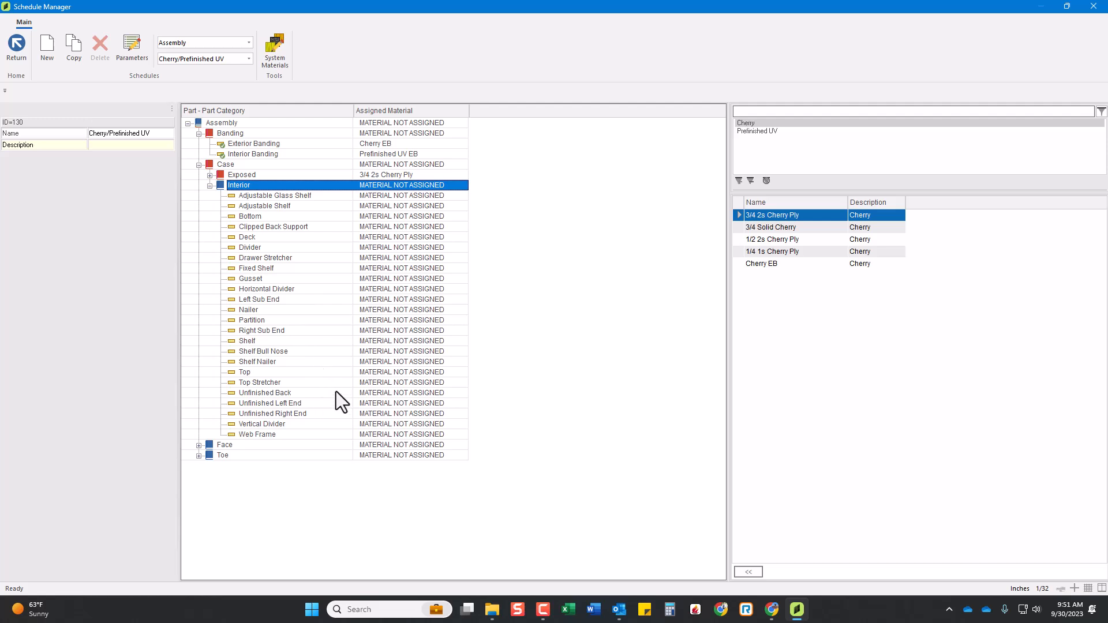
left_click(396, 206)
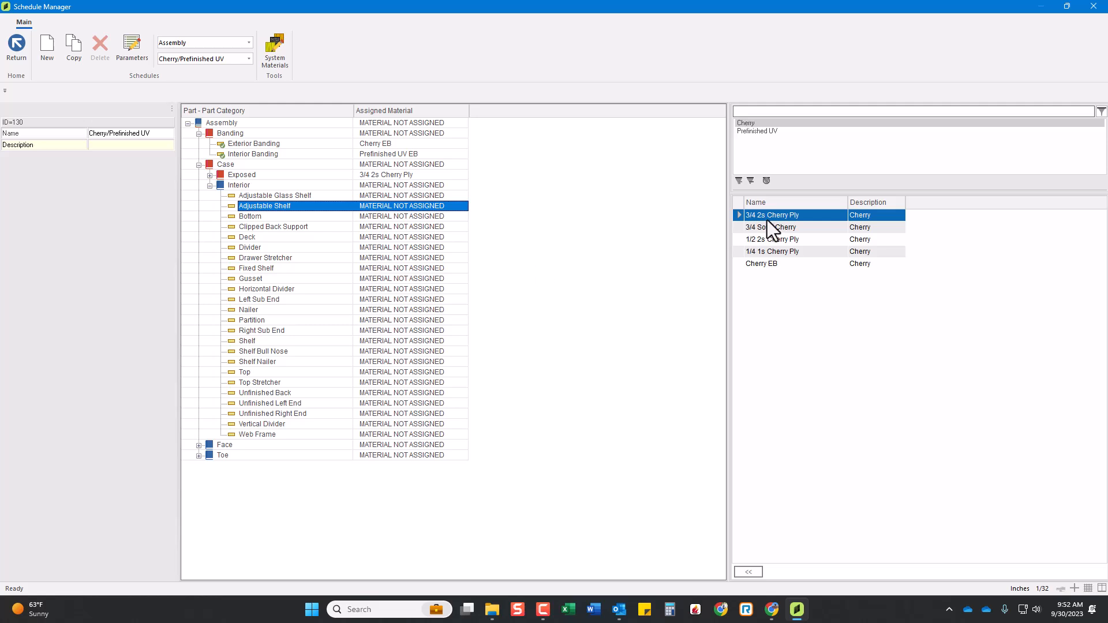
left_click(762, 131)
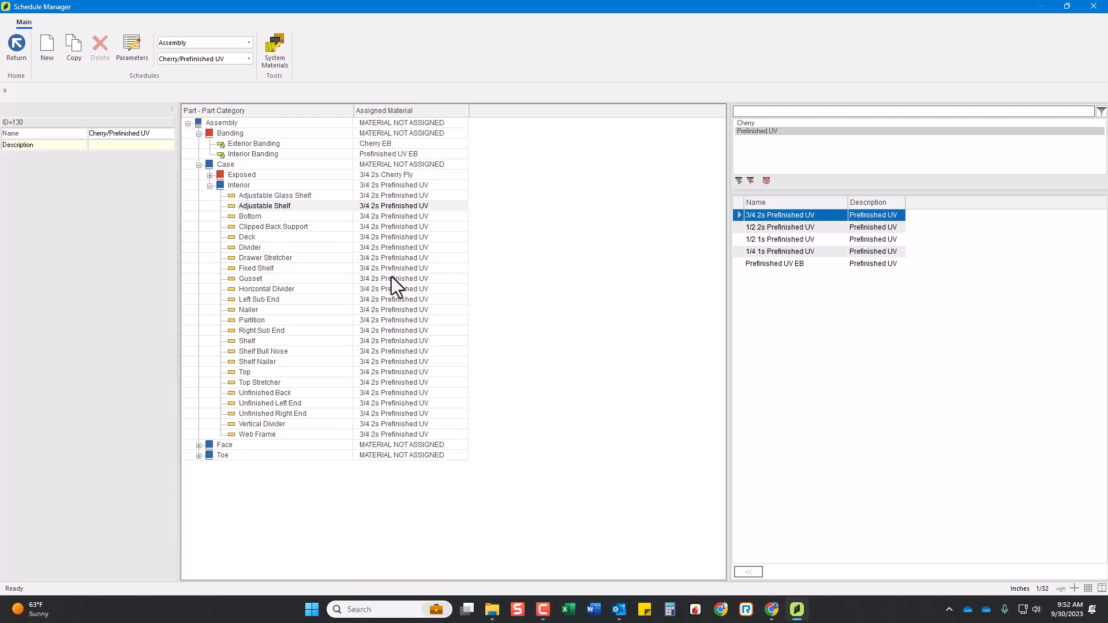
- Remove the assigned material from the Adjustable Glass Shelf part of the Interior category
left_click(246, 197)
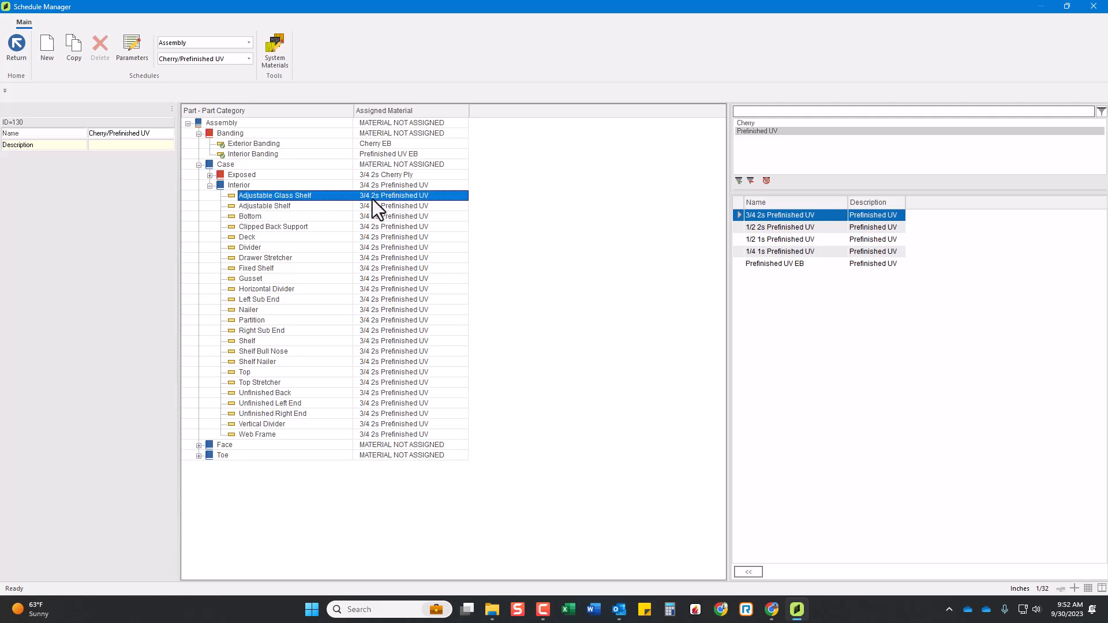
right_click(412, 199)
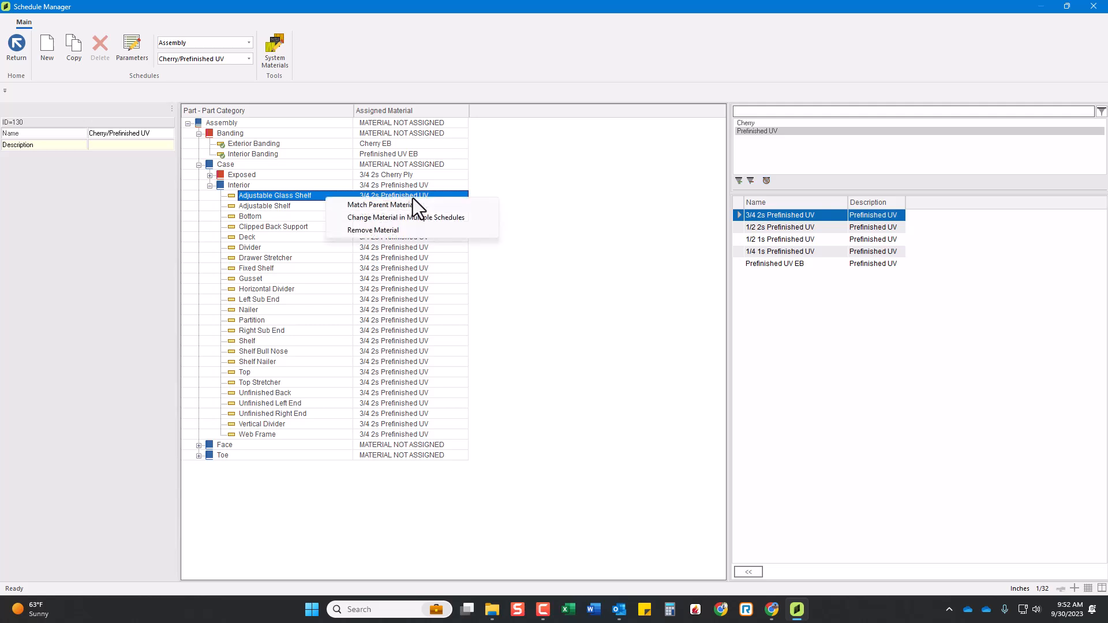
left_click(390, 232)
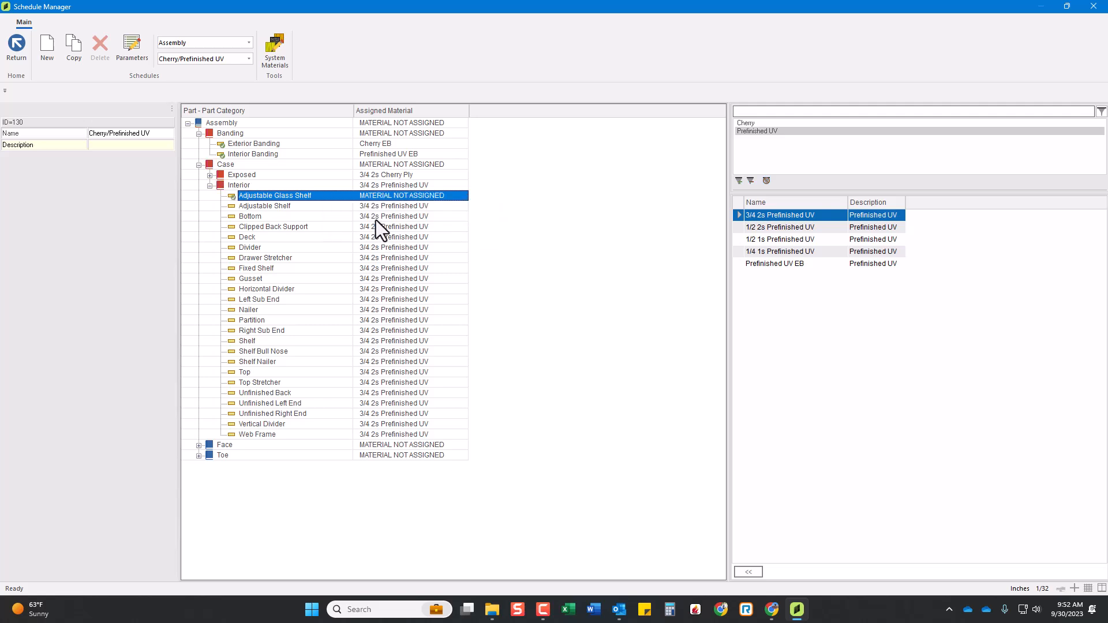
- Check the Interior parts, assign 1/4 1s Prefinished UV to the Unfinished Back part and collapse the Interior category
left_click(387, 208)
left_click(379, 216)
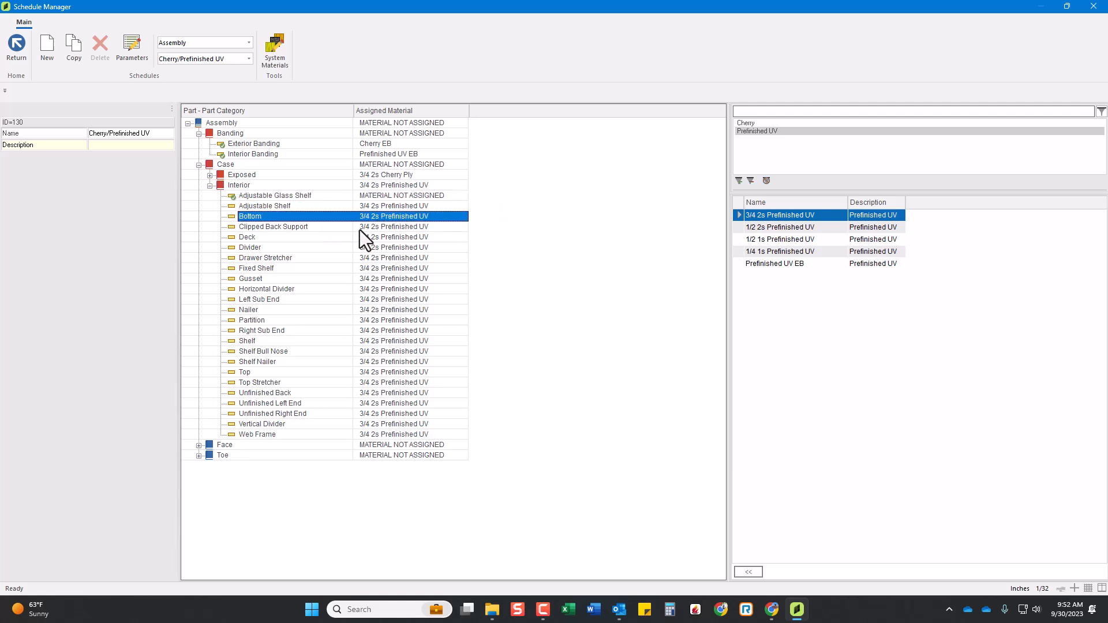
left_click(373, 227)
left_click(375, 236)
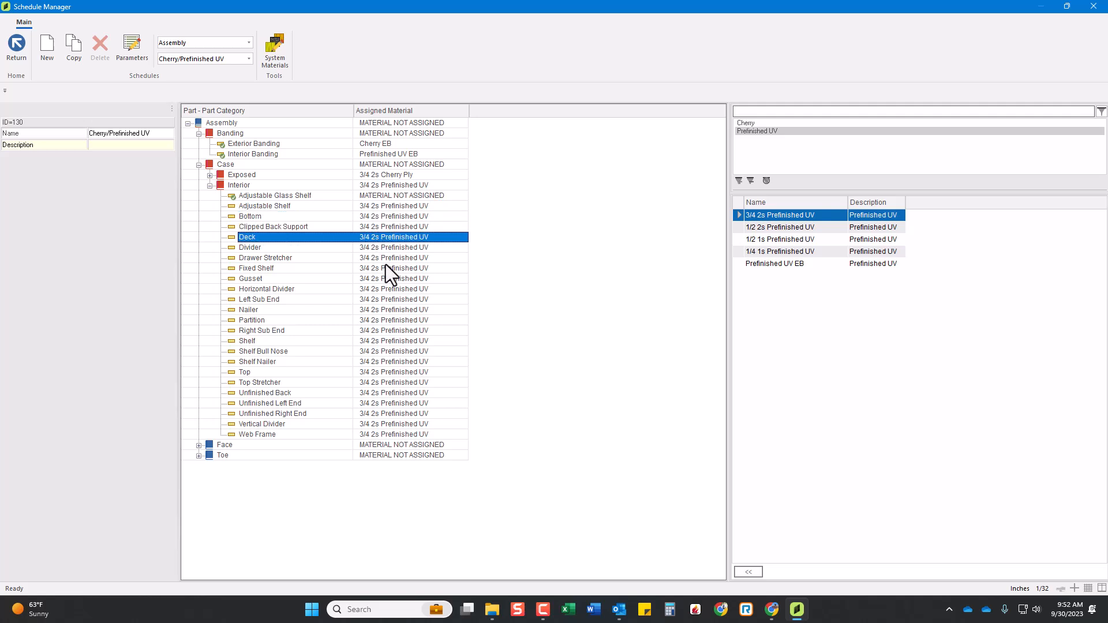
left_click(388, 258)
left_click(392, 270)
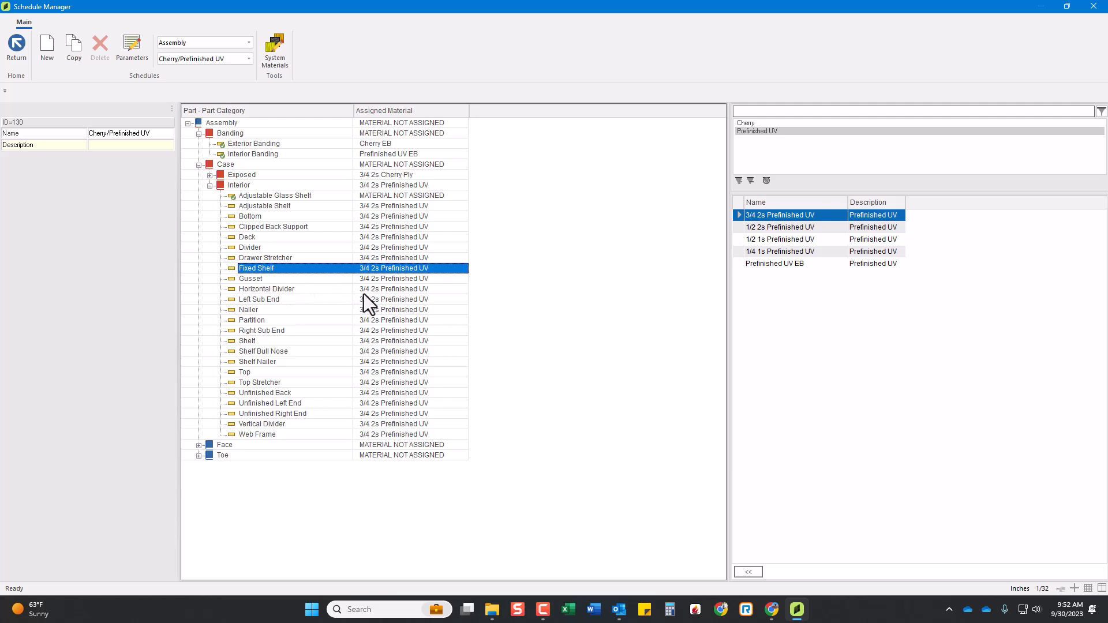
left_click(384, 281)
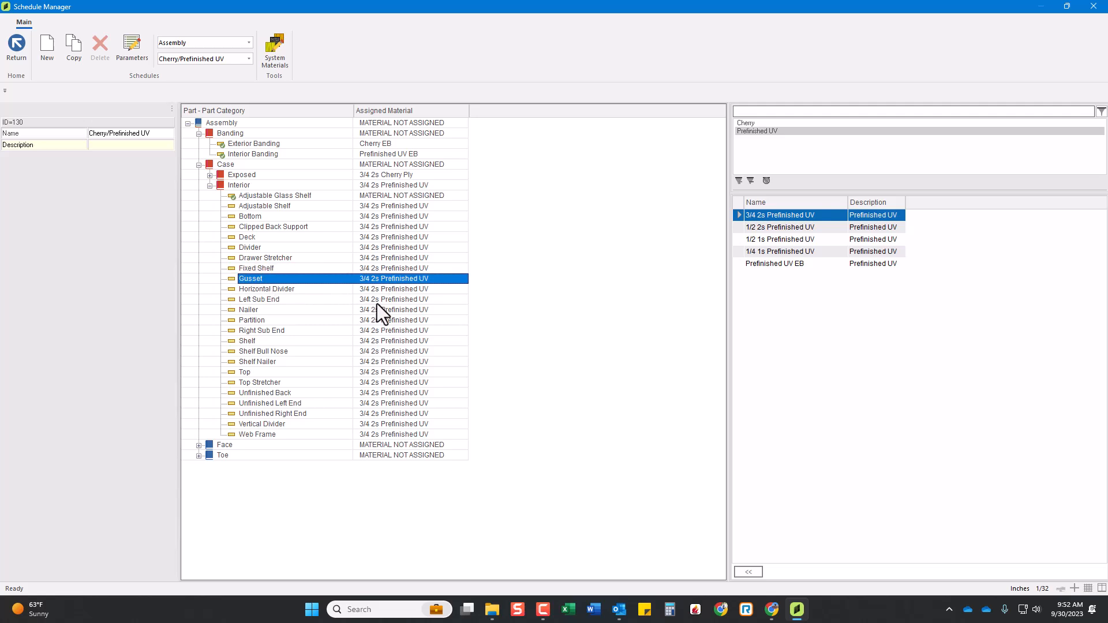
left_click(387, 393)
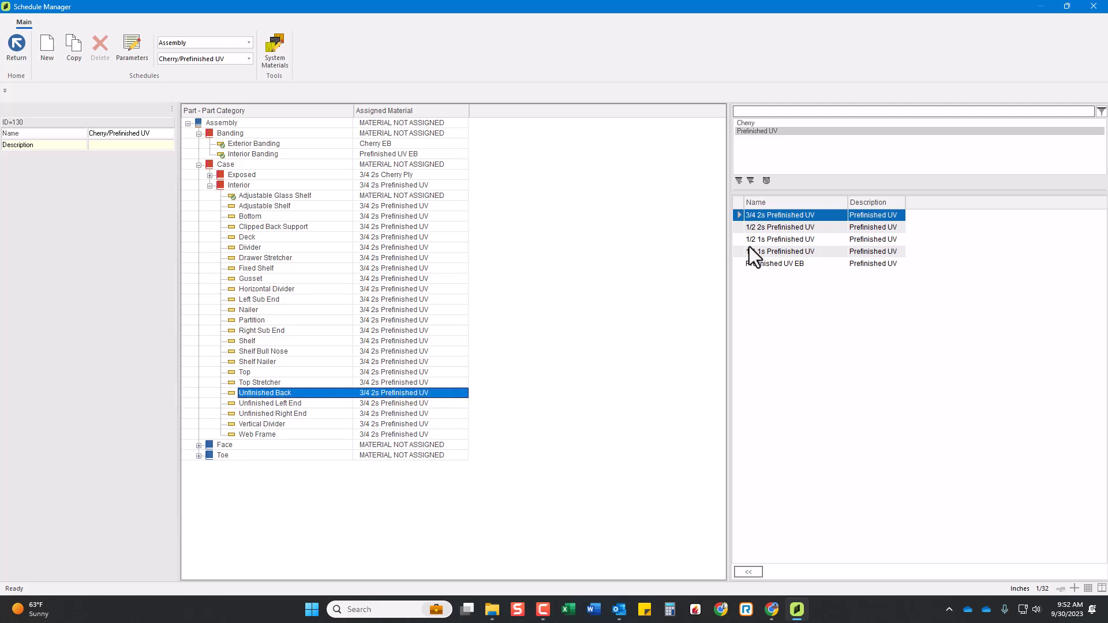
left_click(792, 252)
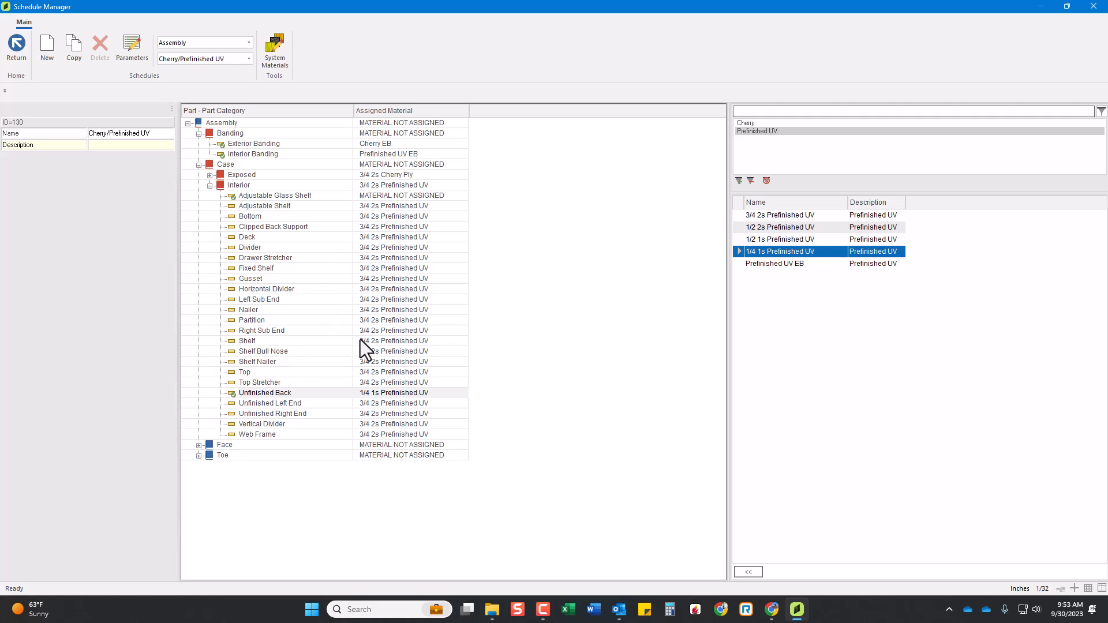
left_click(772, 230)
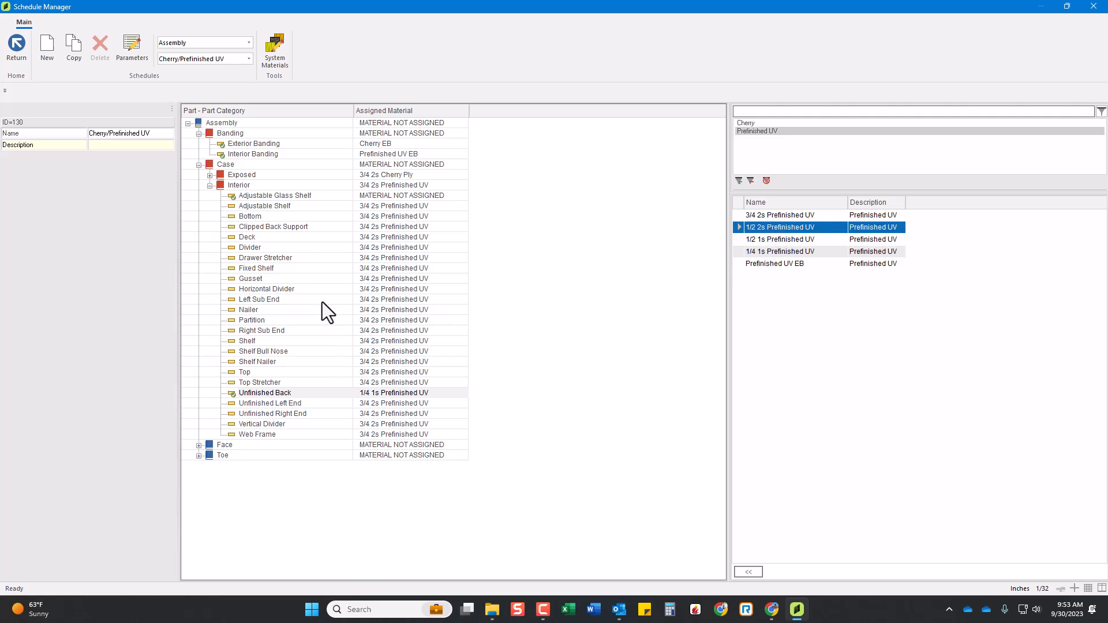
left_click(210, 186)
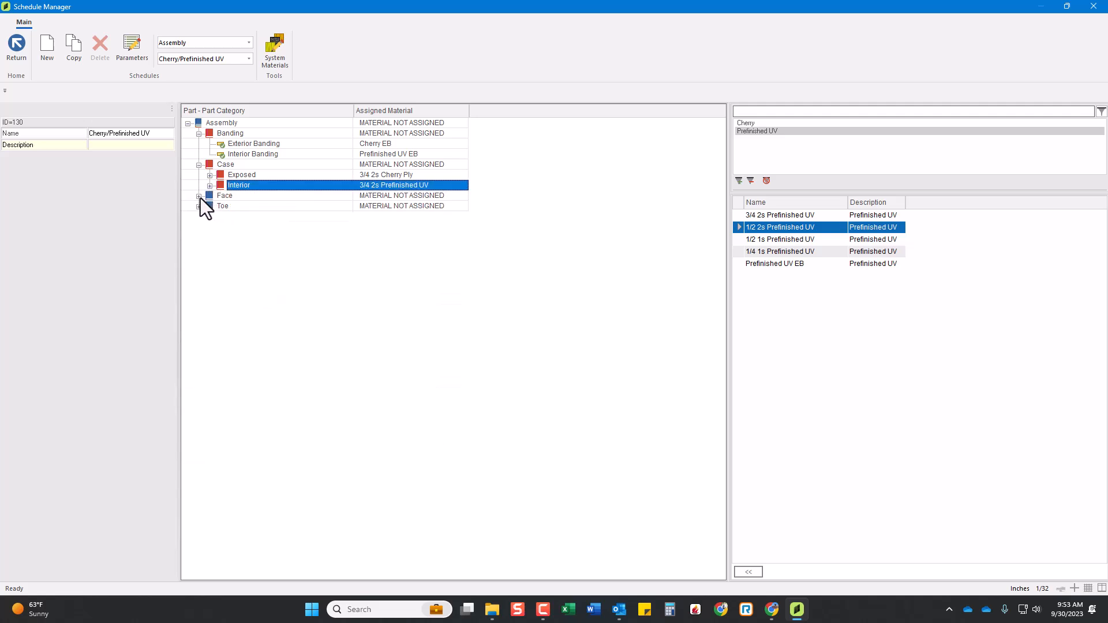
- Expand the Face category and its Frame subcategory, assign 3/4 Solid Cherry to the whole Frame subcategory and collapse it
left_click(199, 197)
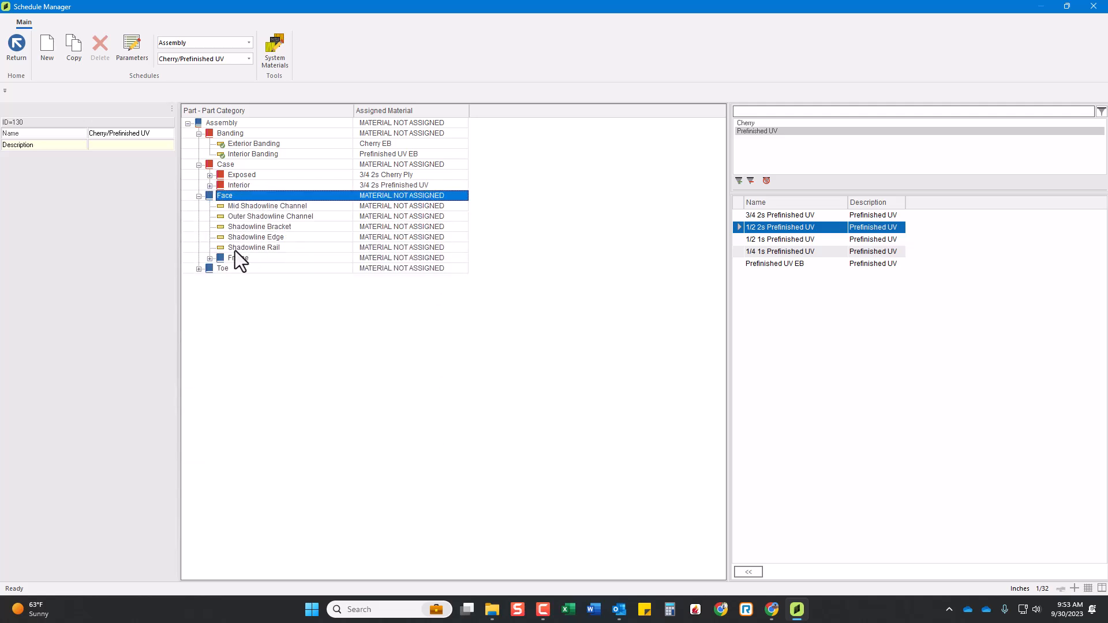
left_click(270, 207)
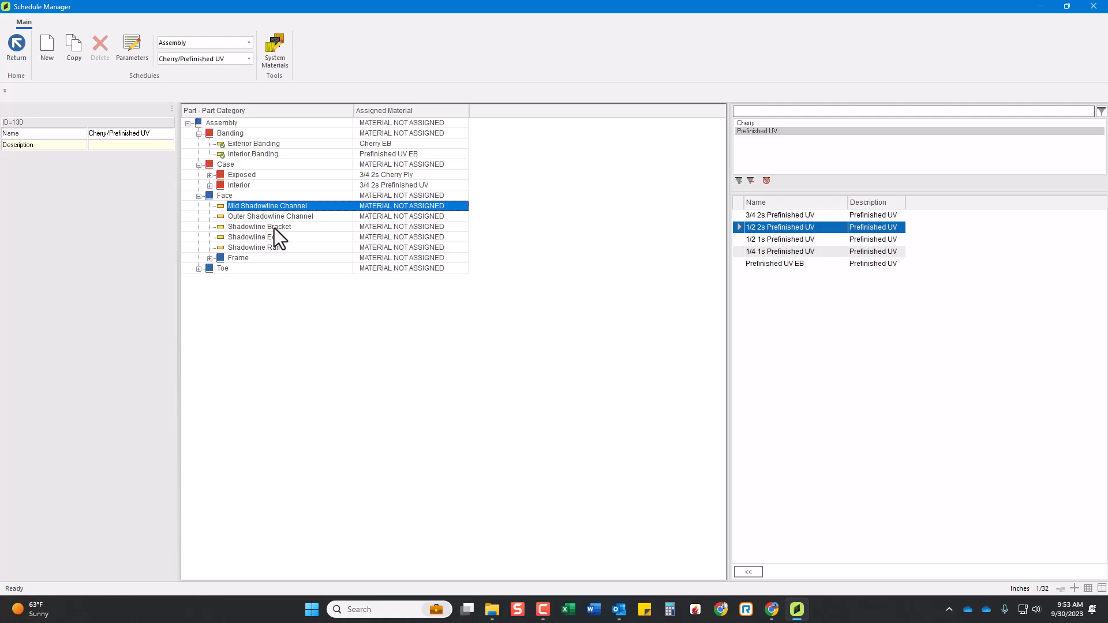
left_click(238, 258)
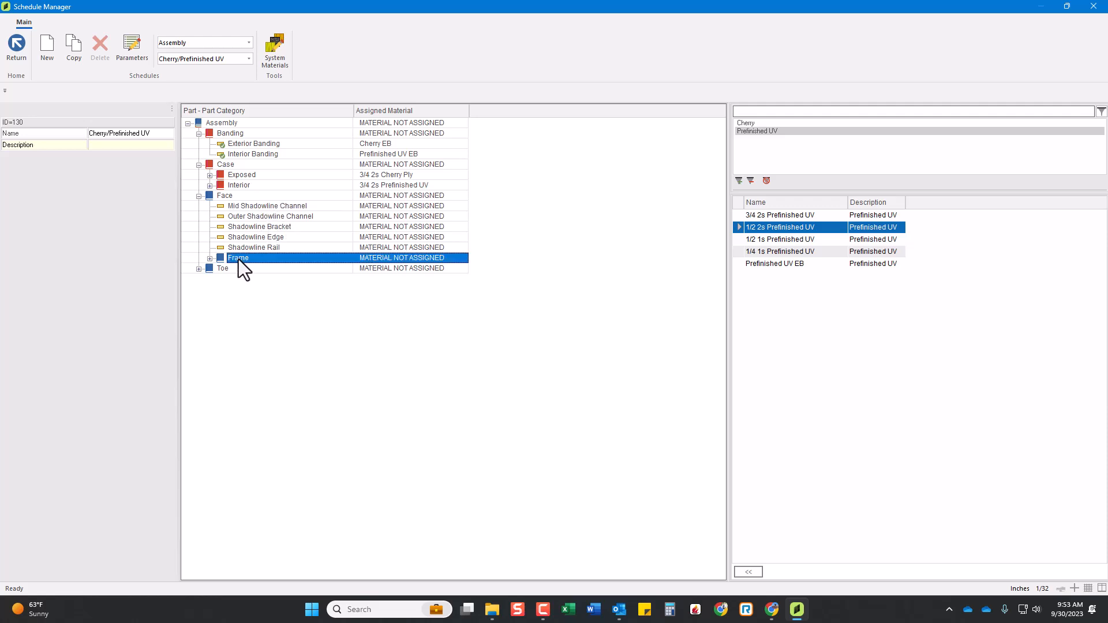
left_click(211, 259)
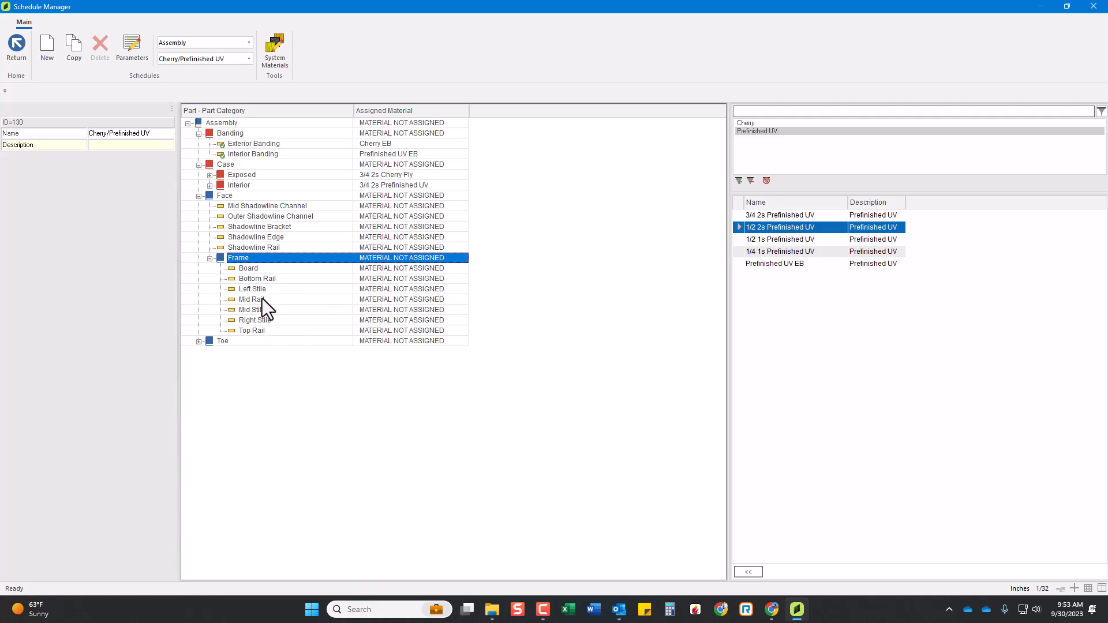
left_click(752, 123)
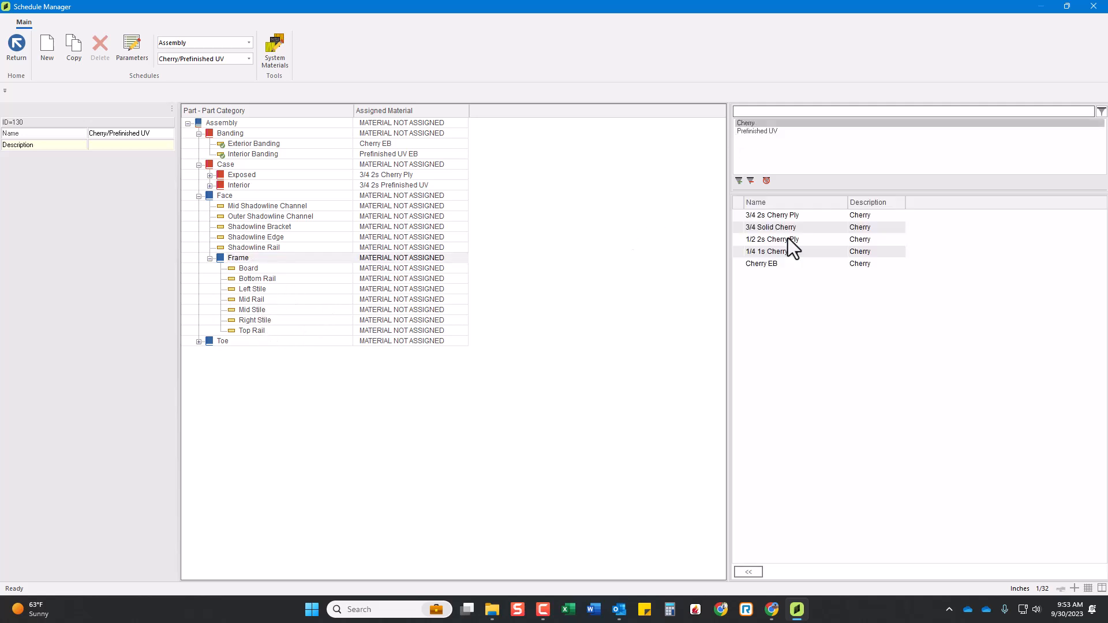
left_click(761, 230)
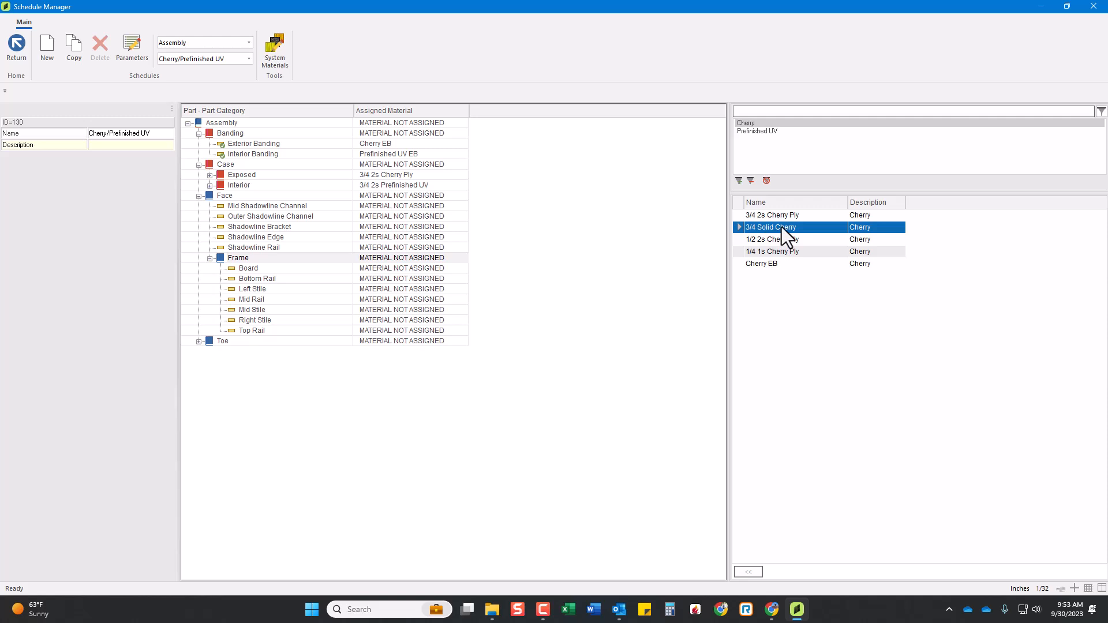
double_click(389, 258)
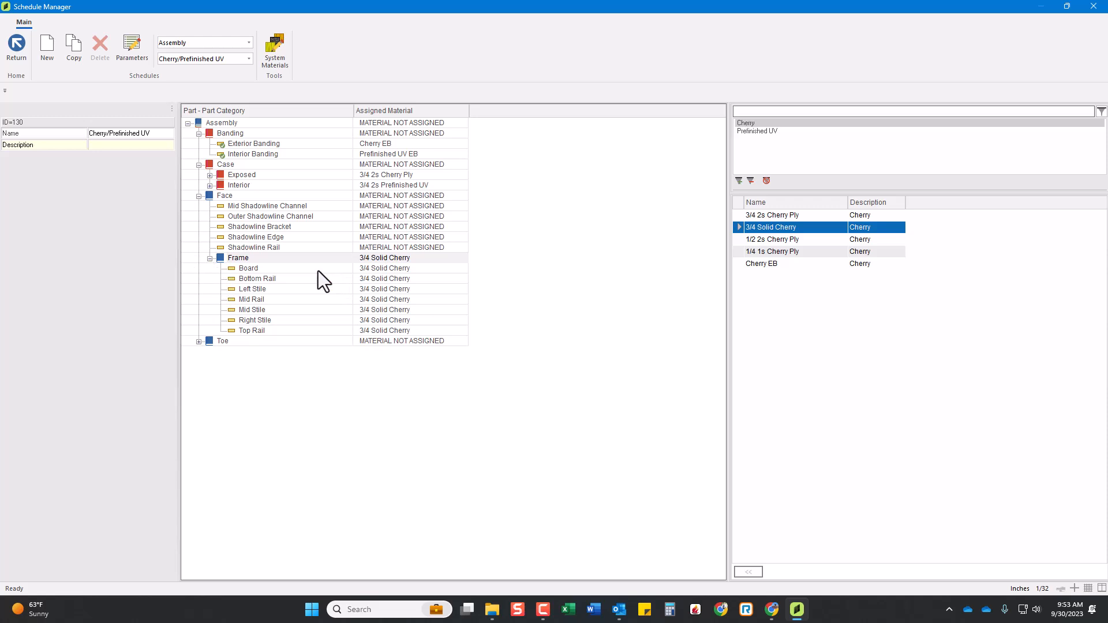
left_click(210, 259)
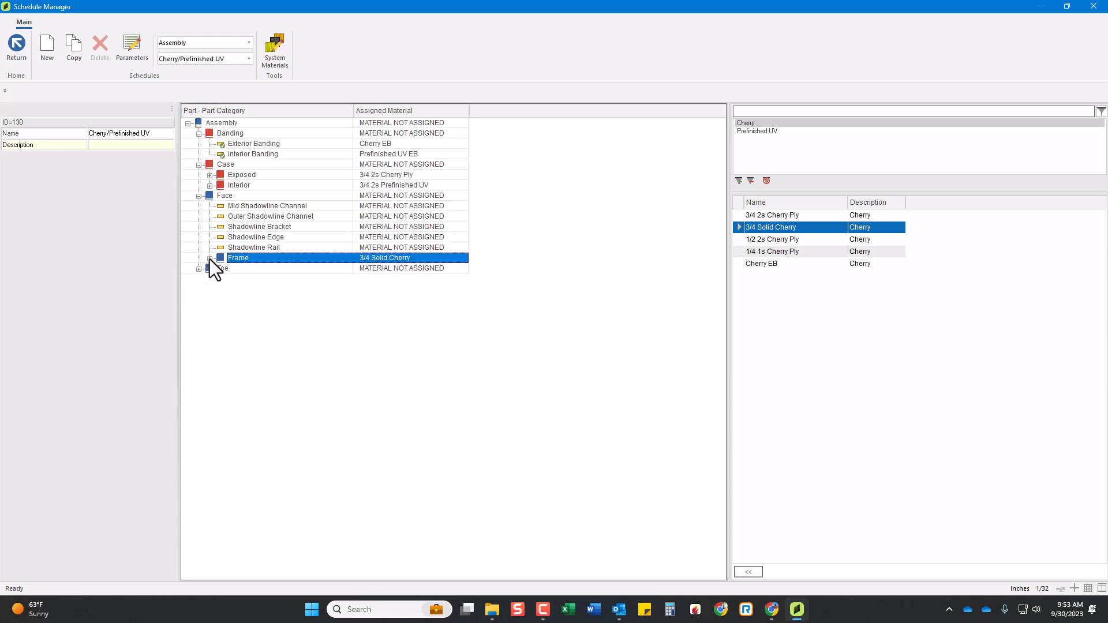
- Check the Toe parts, assign 1/4 1s Cherry Ply to the whole Finished subcategory under Toe and collapse it
left_click(199, 270)
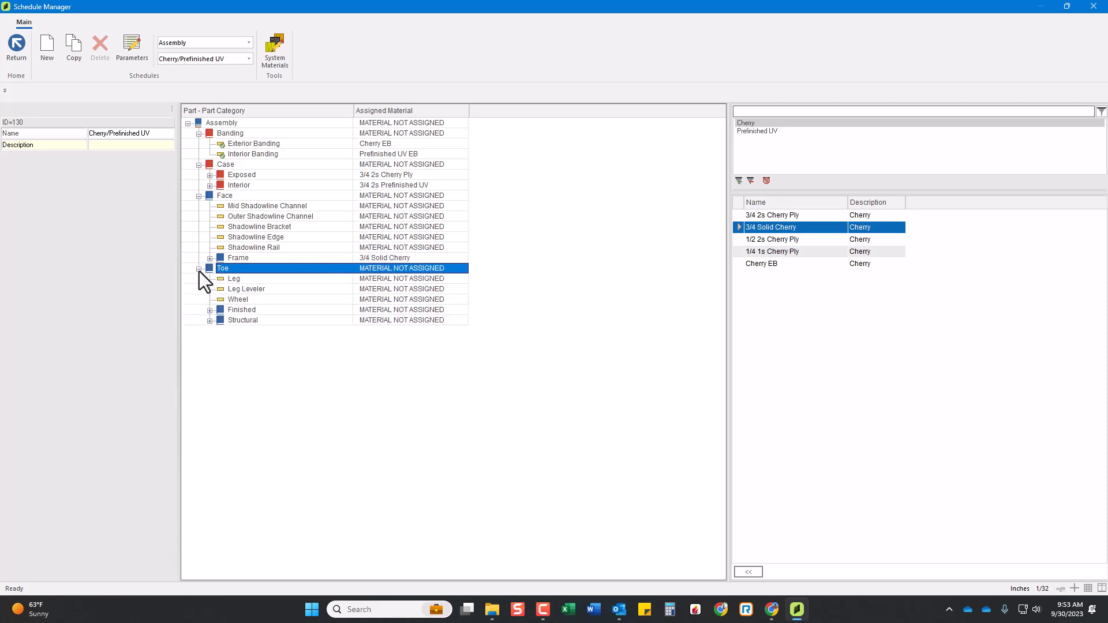
left_click(239, 281)
left_click(246, 290)
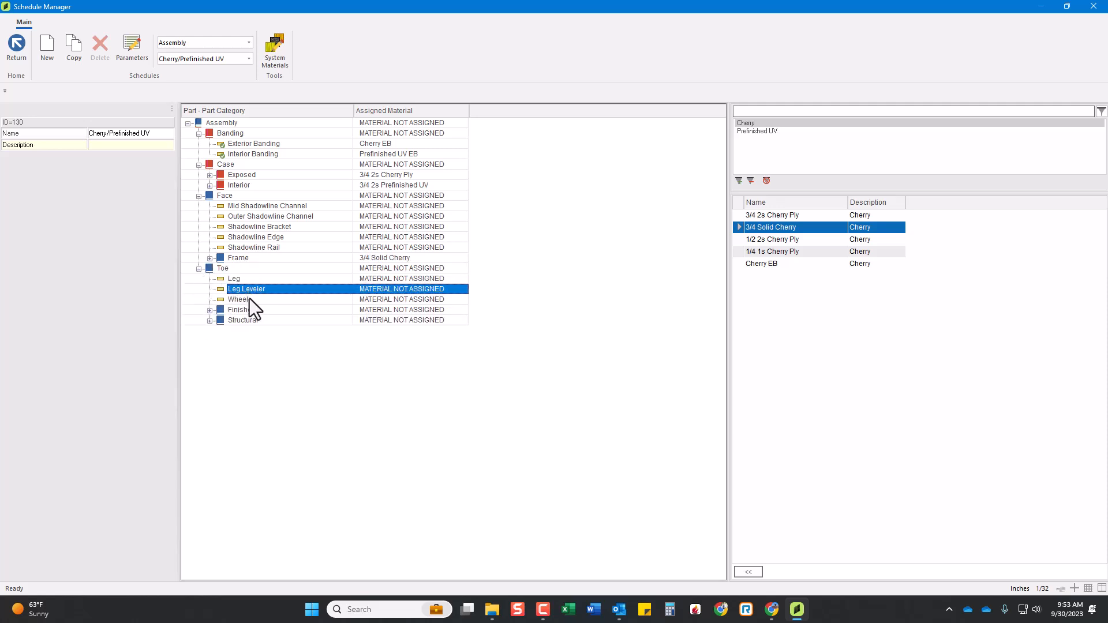
left_click(249, 299)
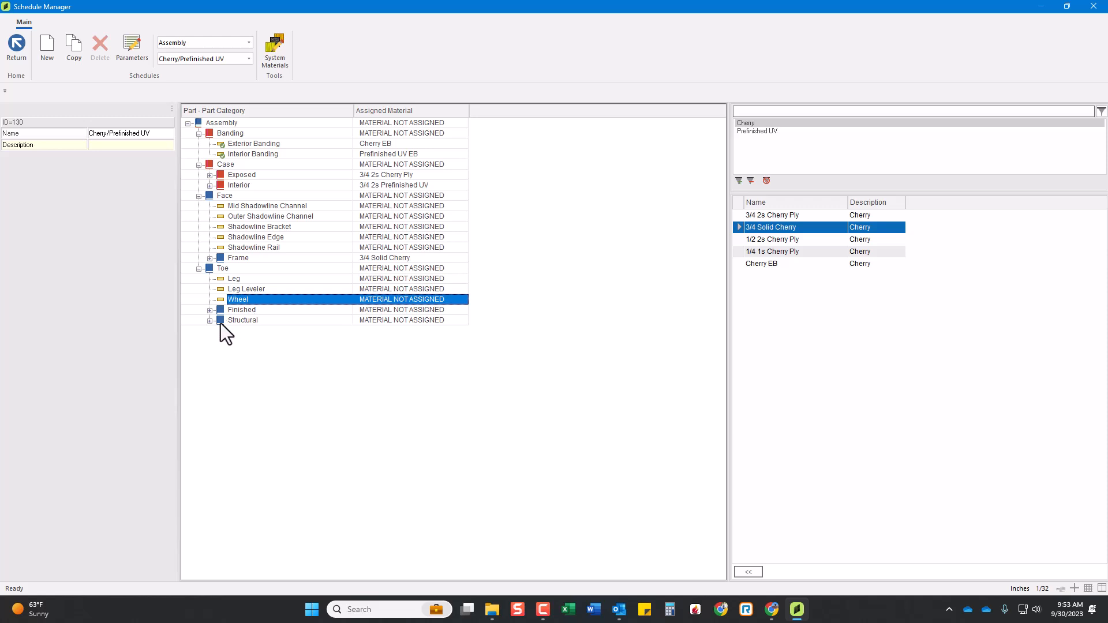
left_click(210, 311)
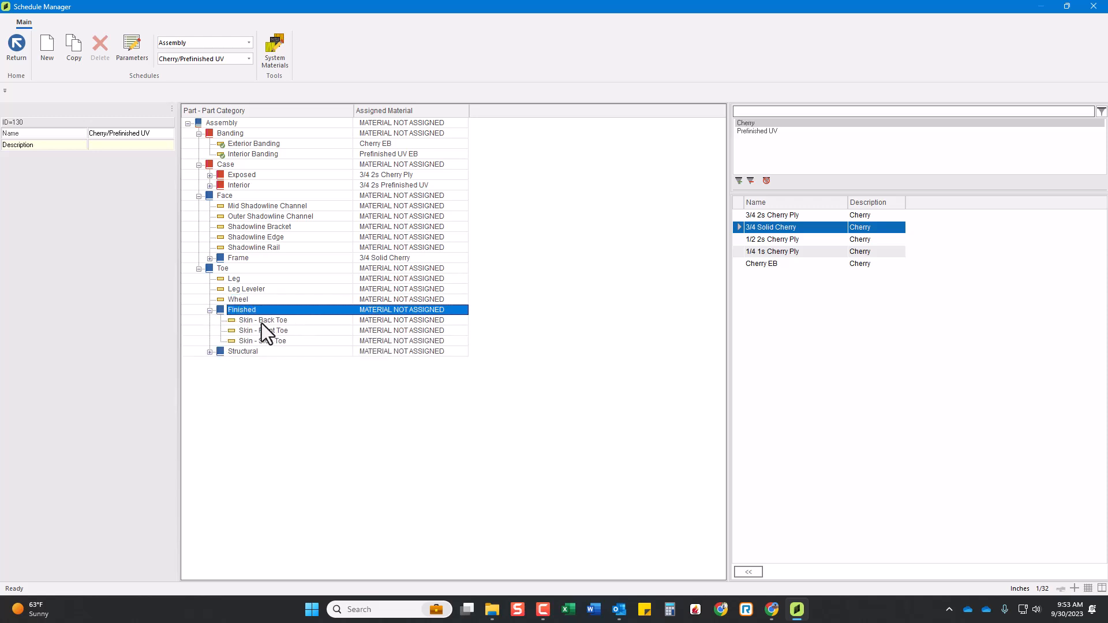
left_click(401, 339)
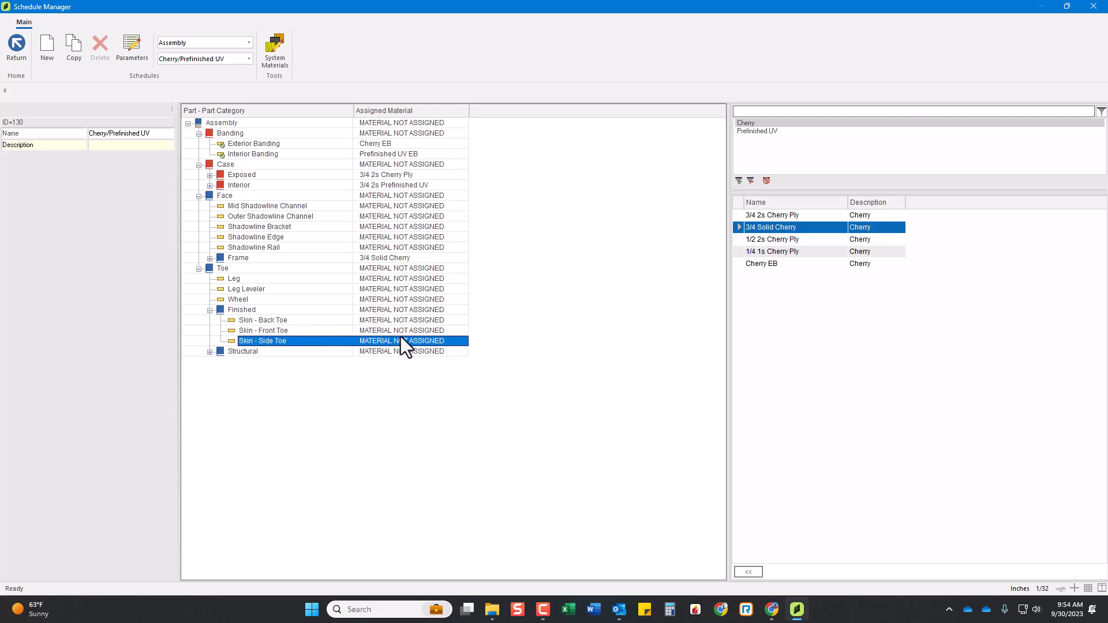
left_click(760, 132)
left_click(758, 125)
left_click(773, 253)
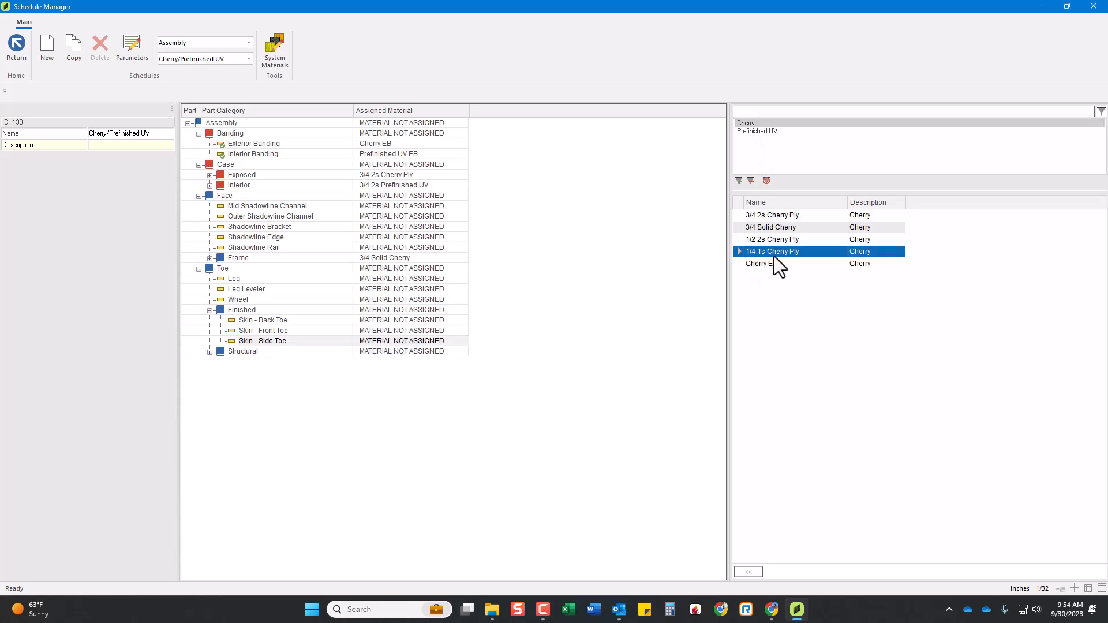
double_click(379, 311)
left_click(375, 310)
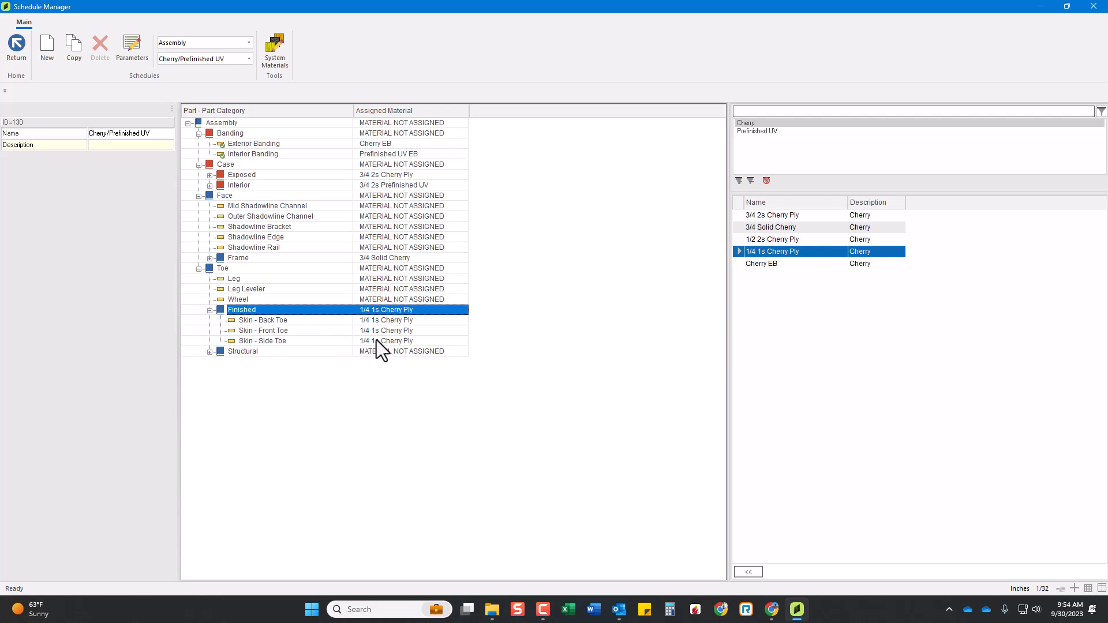
left_click(211, 311)
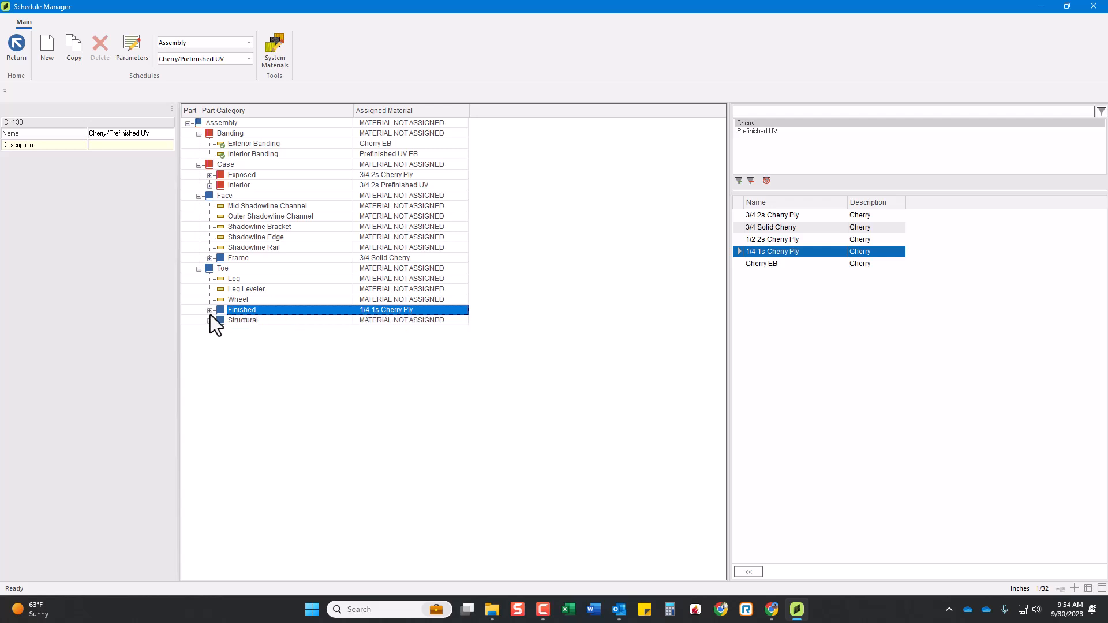
- Assign 3/4 2s Prefinished UV to the whole Structural subcategory under Toe, check its parts and collapse it
left_click(210, 321)
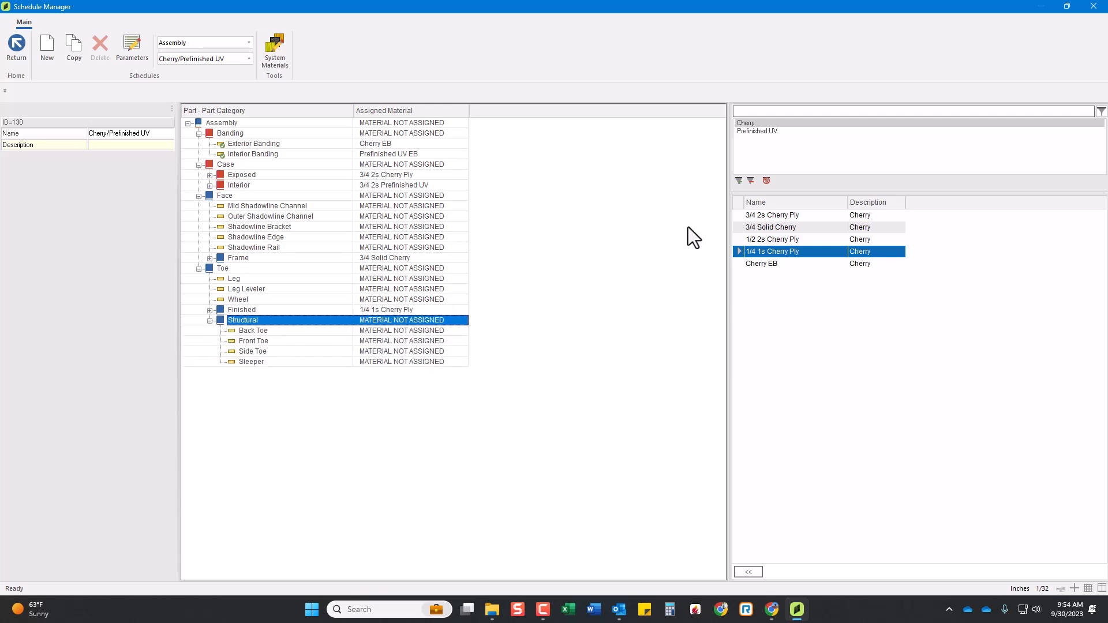
left_click(757, 131)
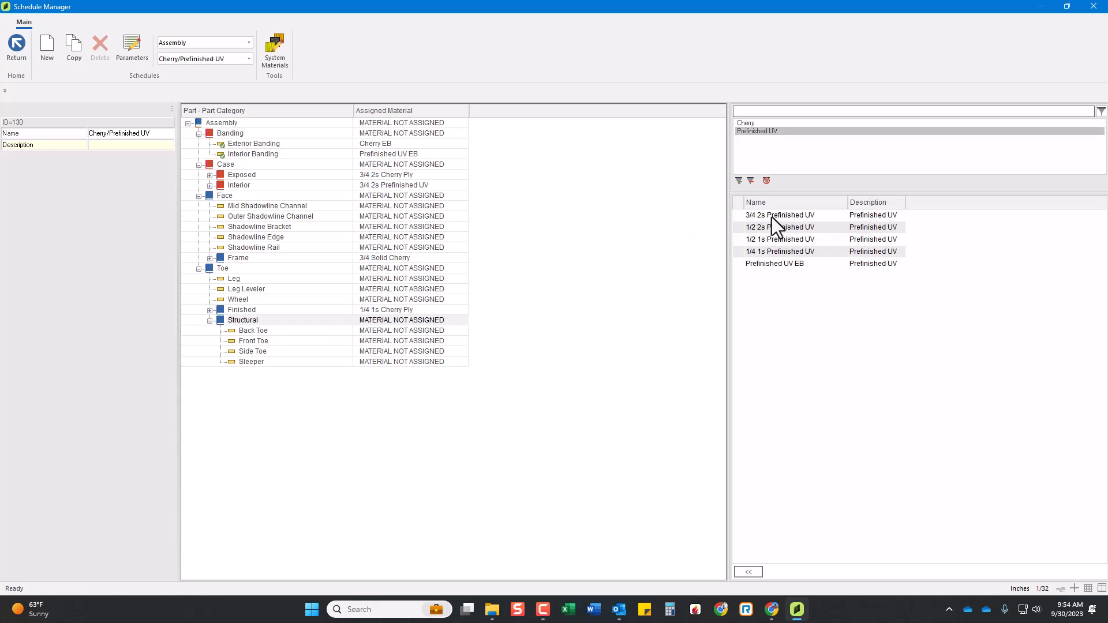
left_click(771, 217)
double_click(405, 320)
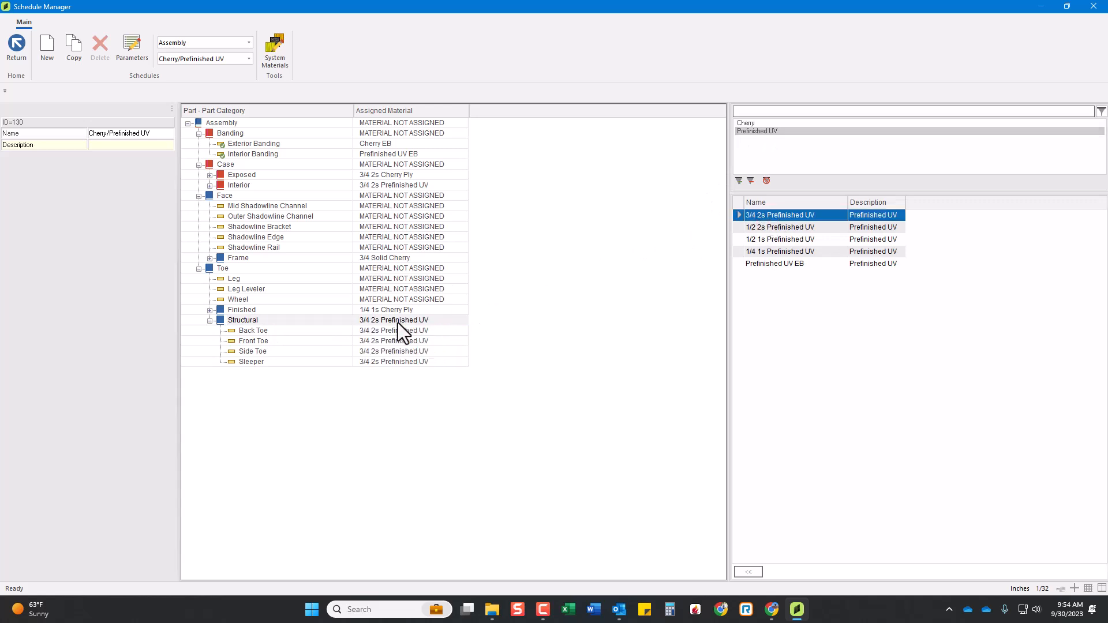
left_click(383, 330)
left_click(382, 341)
left_click(375, 352)
left_click(376, 360)
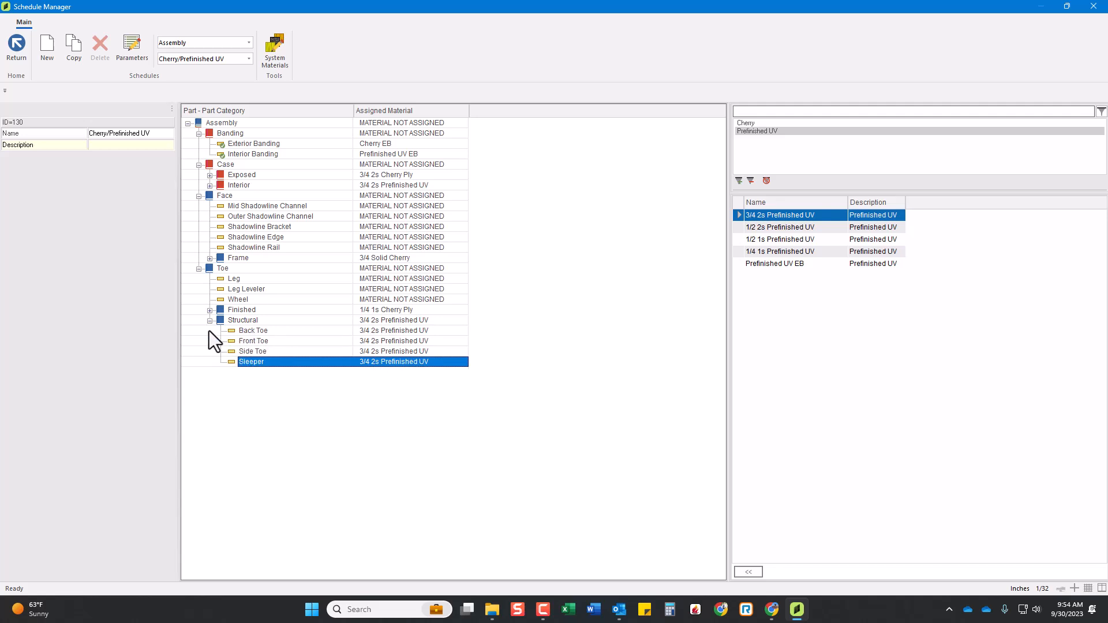
left_click(208, 322)
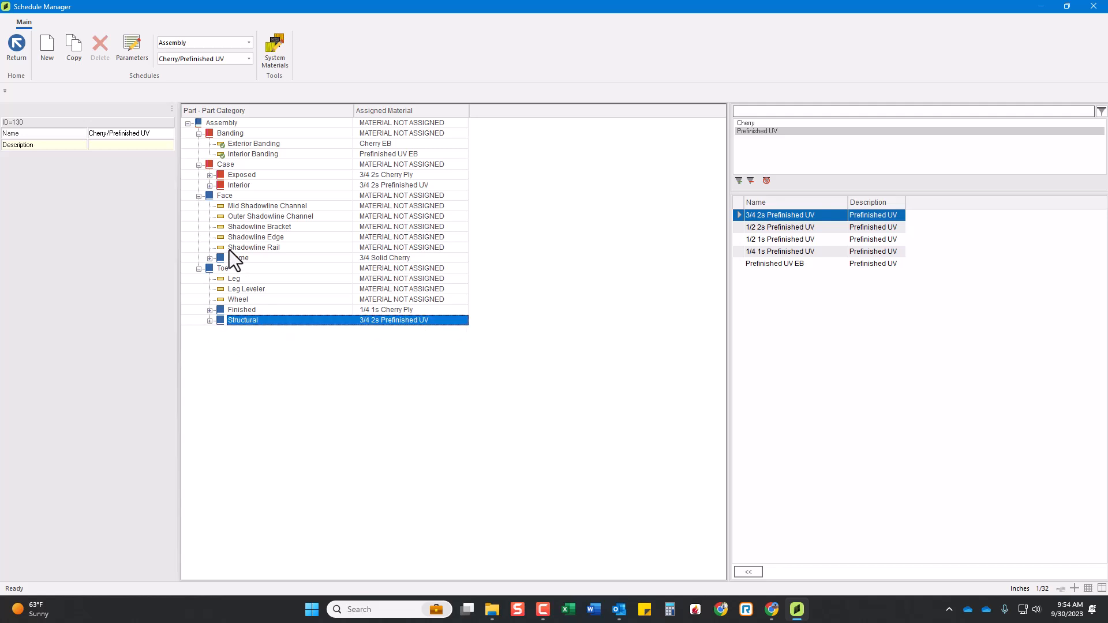
- Review the materials assigned to the Toe, Banding and Case categories of the schedule
left_click(198, 269)
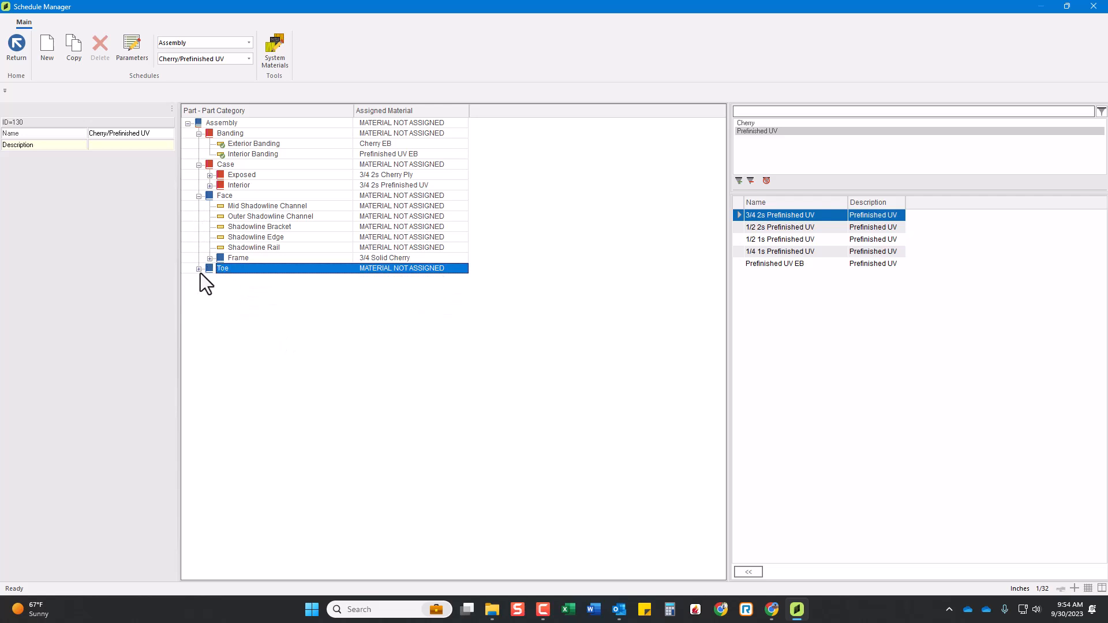
left_click(198, 269)
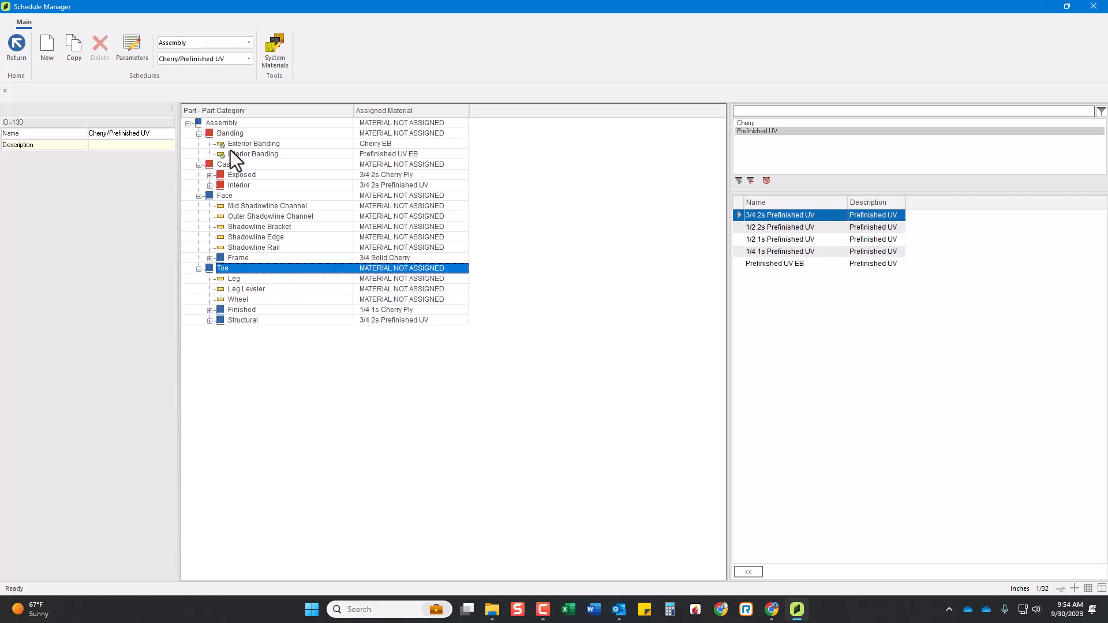
left_click(234, 134)
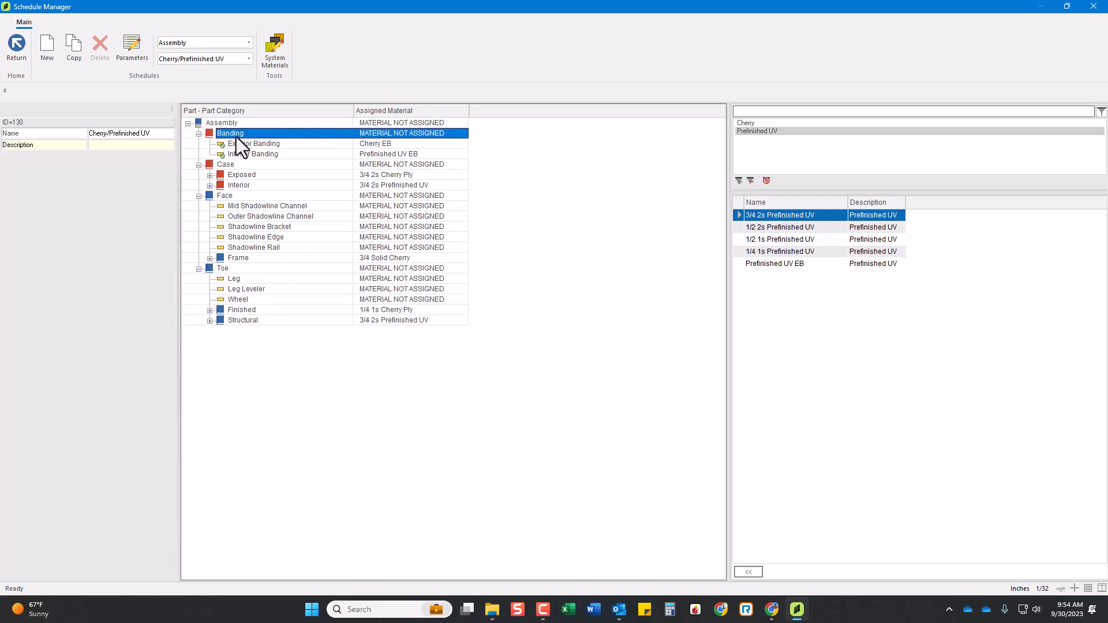
left_click(244, 177)
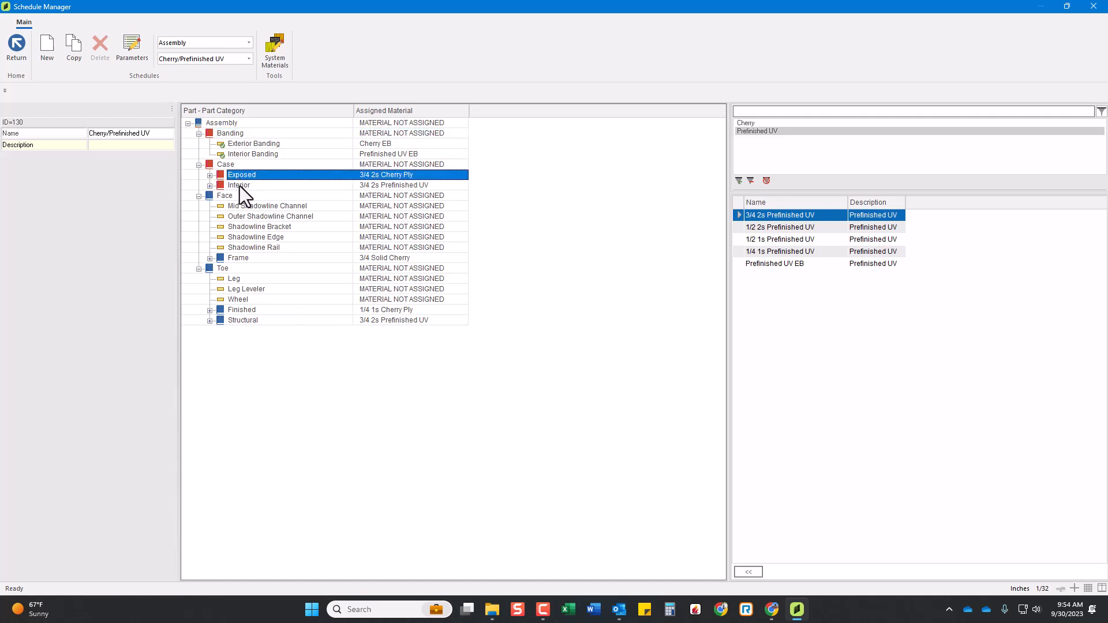